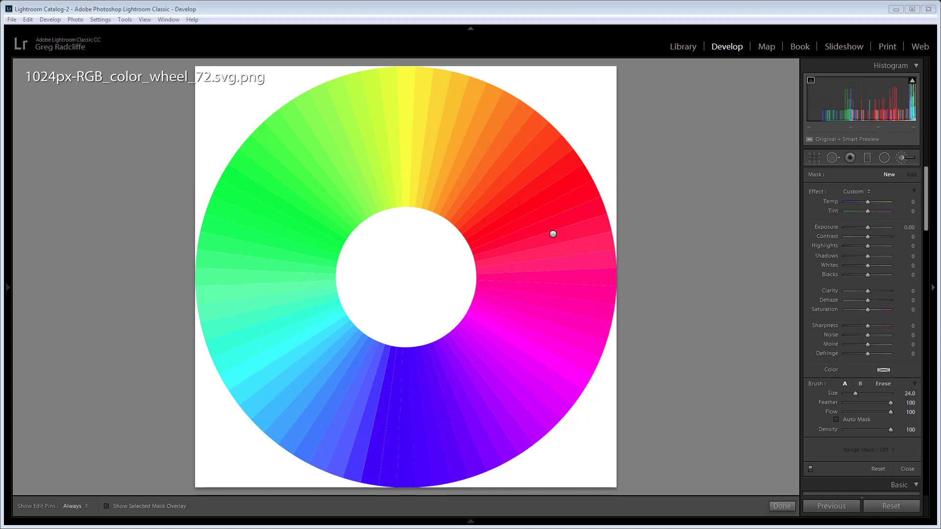
Add a graduated filter just outside the wheel's right edge so it covers the whole image, and hide its mask overlay.
{"action": "key", "text": "k"}
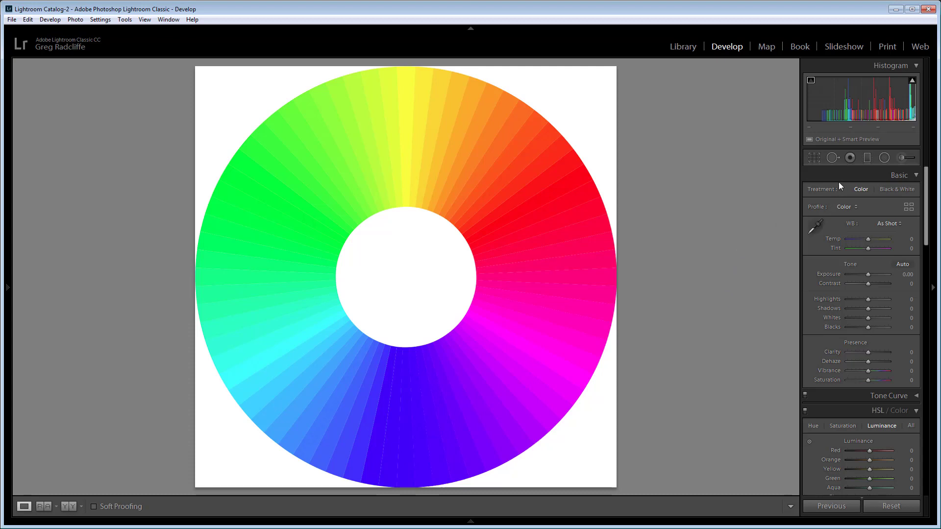
{"action": "left_click", "coordinate": [869, 160]}
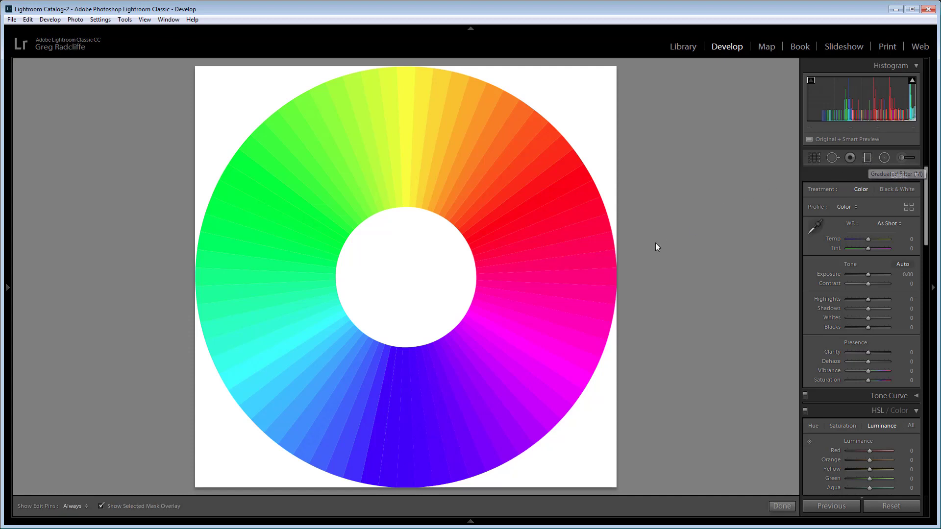
{"action": "left_click_drag", "start_coordinate": [601, 270], "coordinate": [652, 268]}
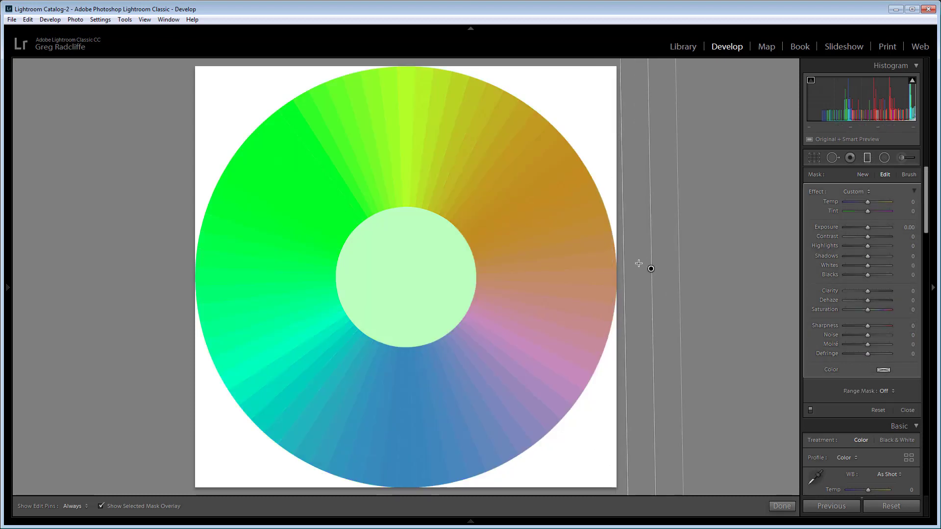
{"action": "key", "text": "o"}
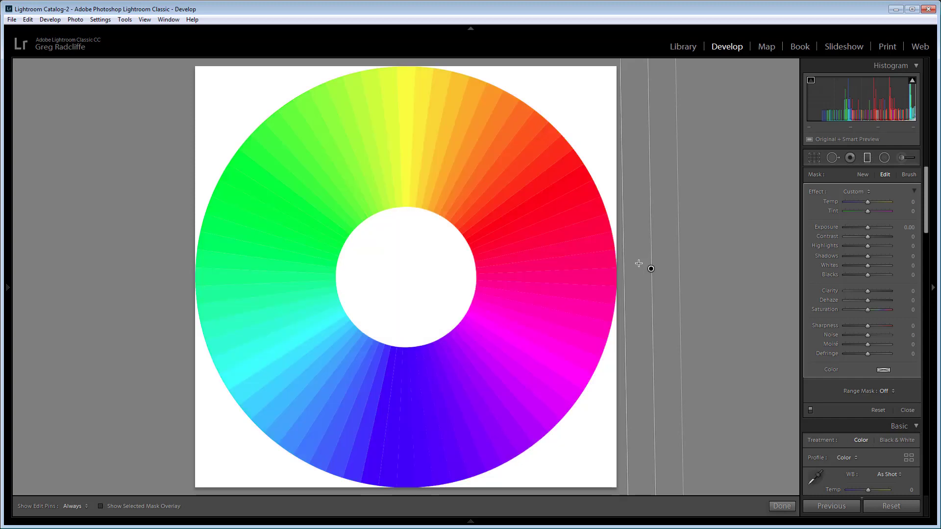
{"action": "key", "text": "o"}
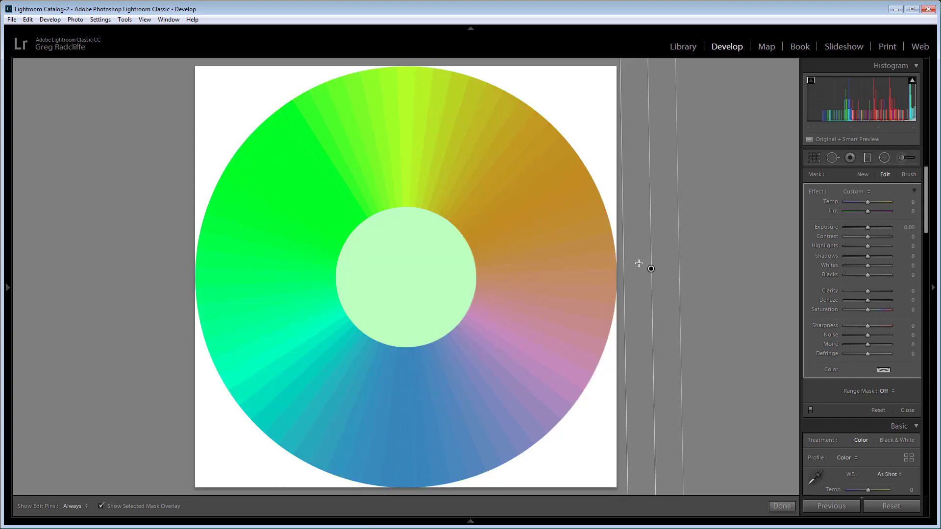
{"action": "key", "text": "o"}
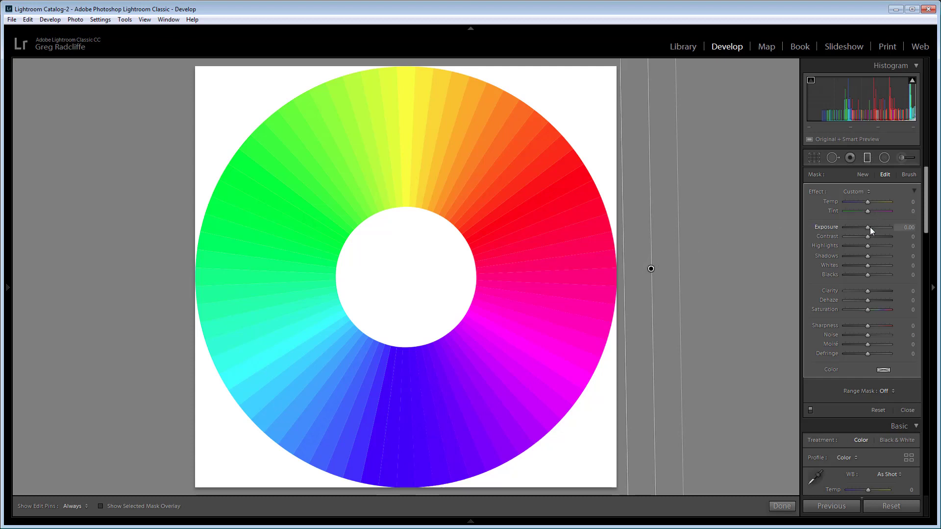
Test the graduated filter's coverage with an exposure of 4.00, move it slightly farther from the wheel, and reset the exposure.
{"action": "left_click_drag", "start_coordinate": [869, 228], "coordinate": [901, 232]}
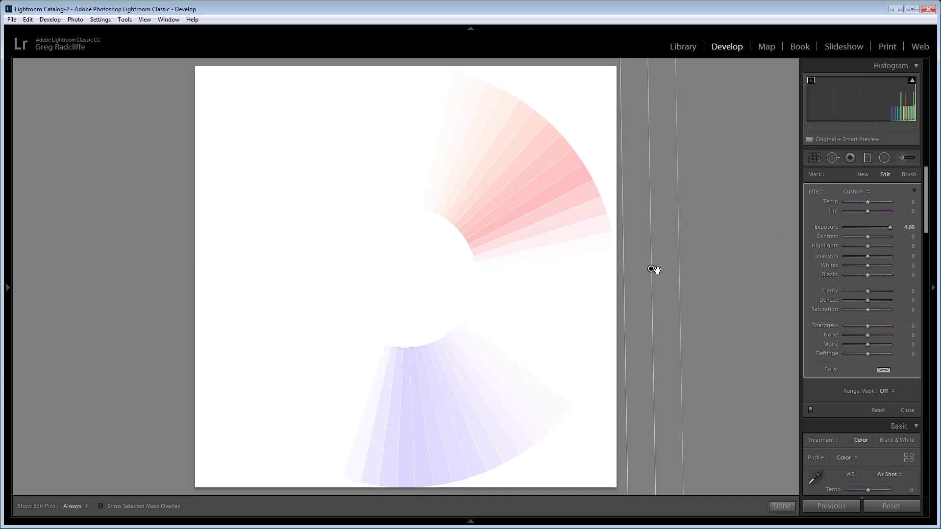
{"action": "left_click_drag", "start_coordinate": [656, 269], "coordinate": [665, 270]}
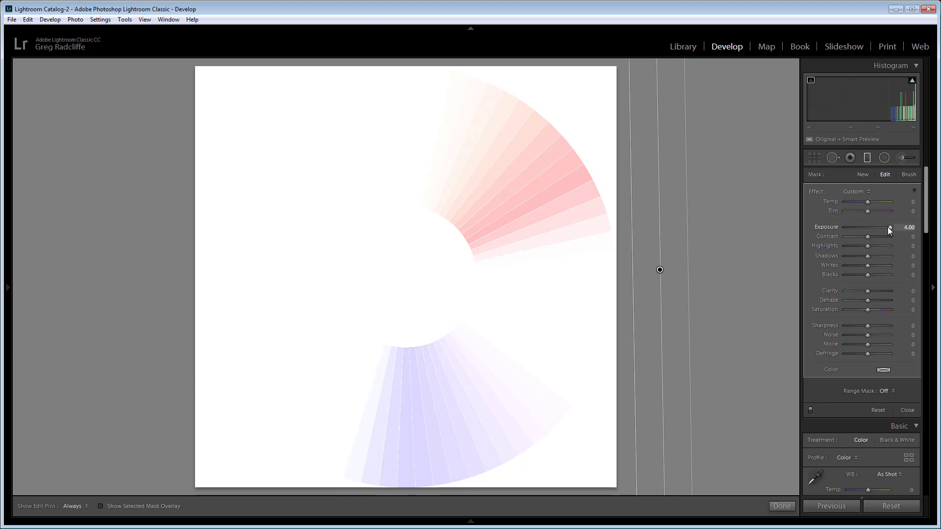
{"action": "double_click", "coordinate": [889, 229]}
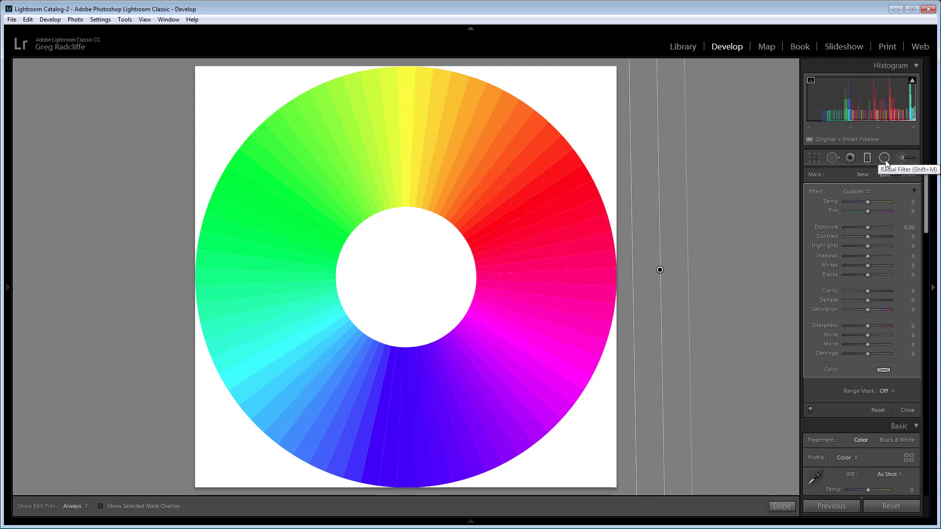
Set the graduated filter's range mask to Color and sample the green section of the wheel.
{"action": "left_click_drag", "start_coordinate": [925, 217], "coordinate": [926, 242]}
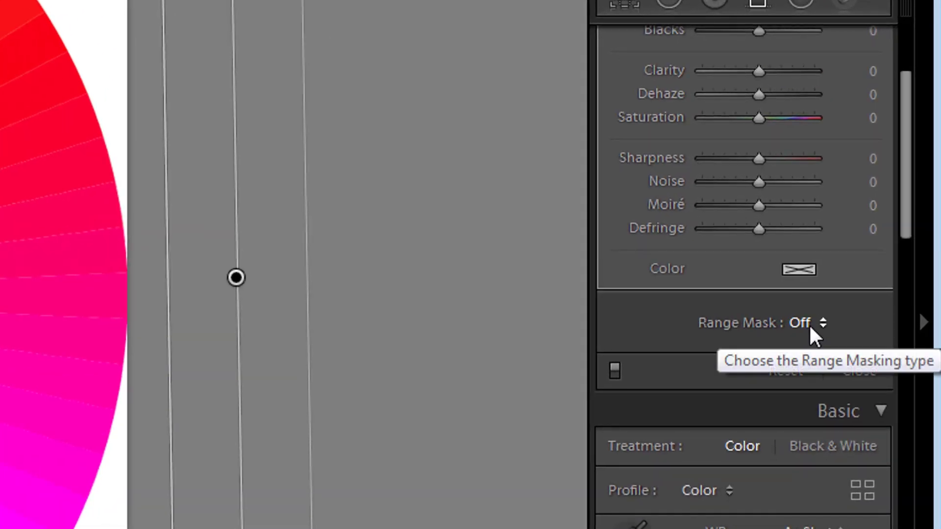
{"action": "left_click", "coordinate": [821, 325]}
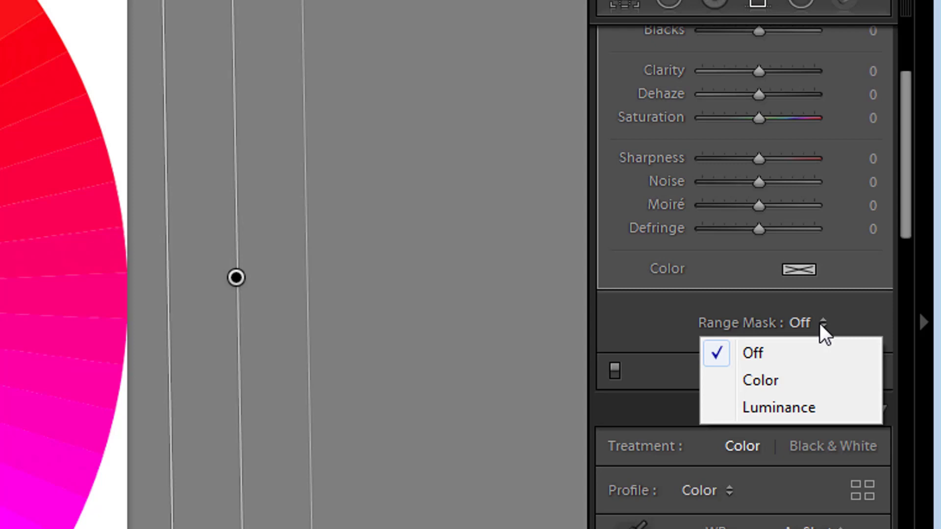
{"action": "left_click", "coordinate": [775, 377]}
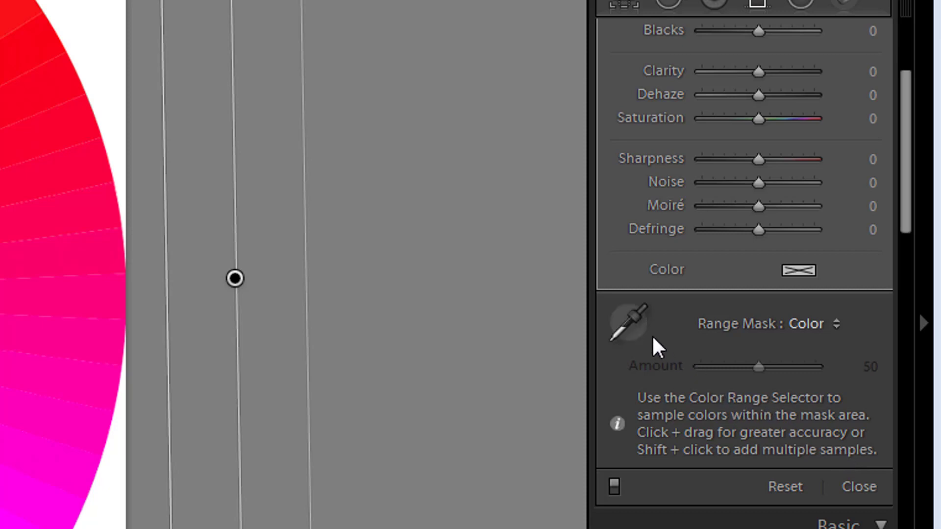
{"action": "left_click", "coordinate": [625, 331]}
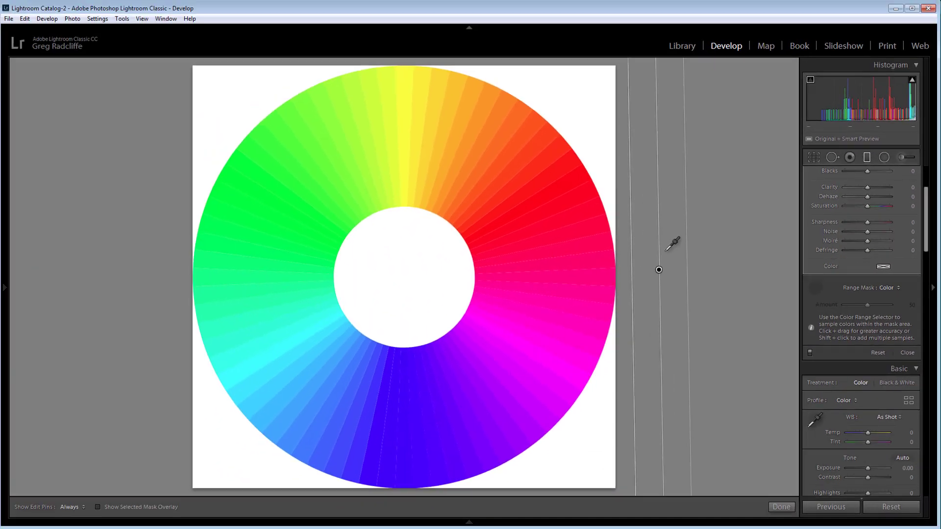
{"action": "left_click", "coordinate": [268, 204]}
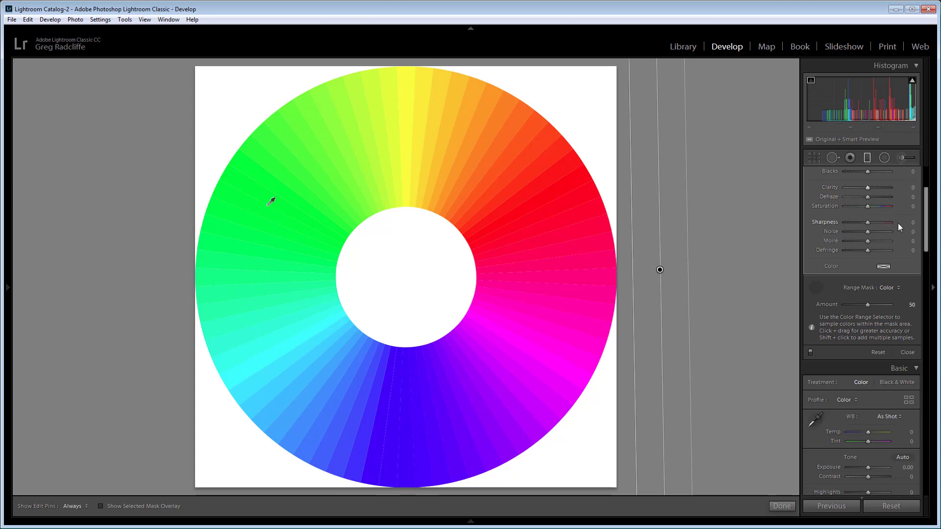
Raise the graduated filter's exposure to 4.00.
{"action": "scroll", "coordinate": [898, 222], "scroll_direction": "up", "scroll_amount": 5}
{"action": "left_click_drag", "start_coordinate": [869, 227], "coordinate": [886, 230]}
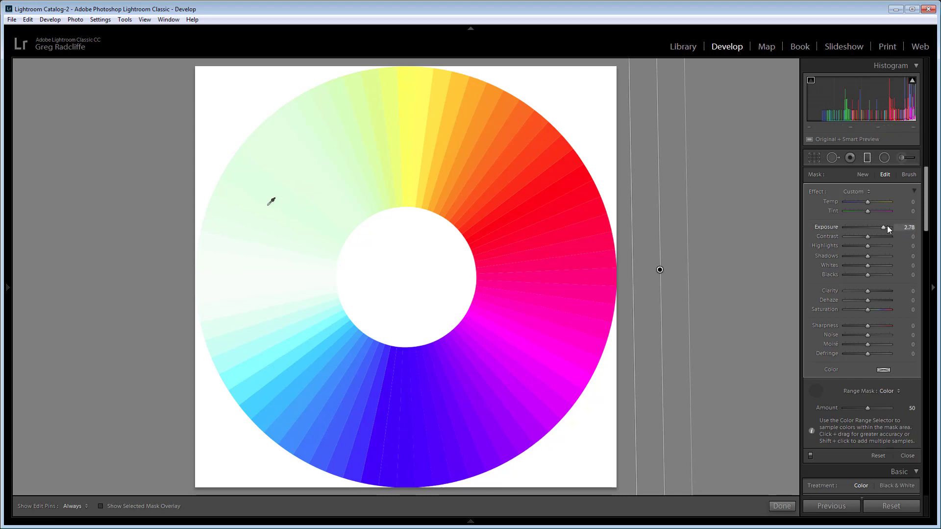
{"action": "left_click_drag", "start_coordinate": [888, 229], "coordinate": [893, 227]}
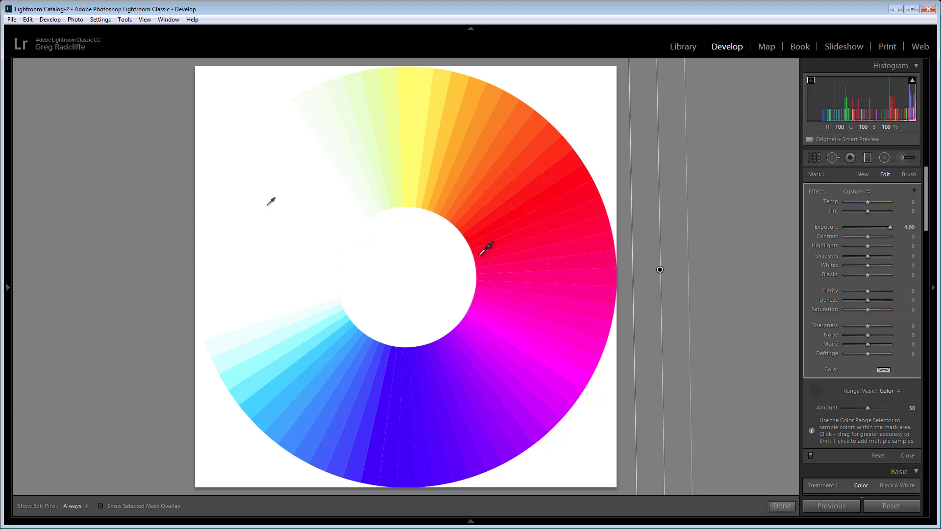
Resample the range mask from red and from blue in turn, and compare the blue selection at Amount 100 and 0.
{"action": "left_click", "coordinate": [571, 205]}
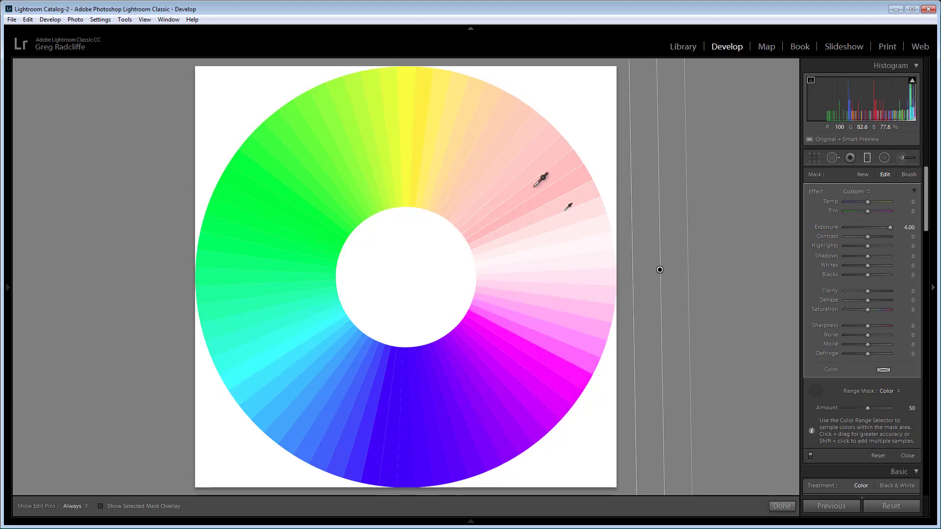
{"action": "left_click", "coordinate": [415, 462]}
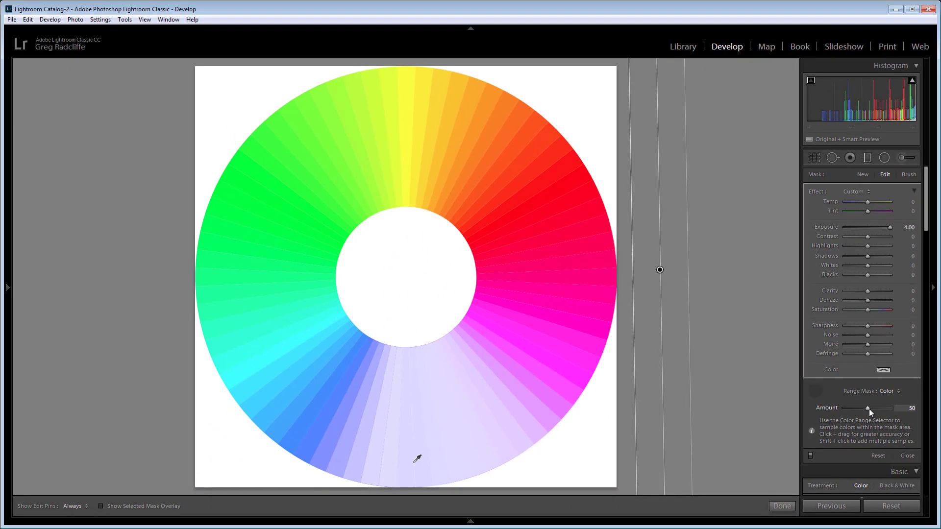
{"action": "left_click_drag", "start_coordinate": [869, 408], "coordinate": [899, 410]}
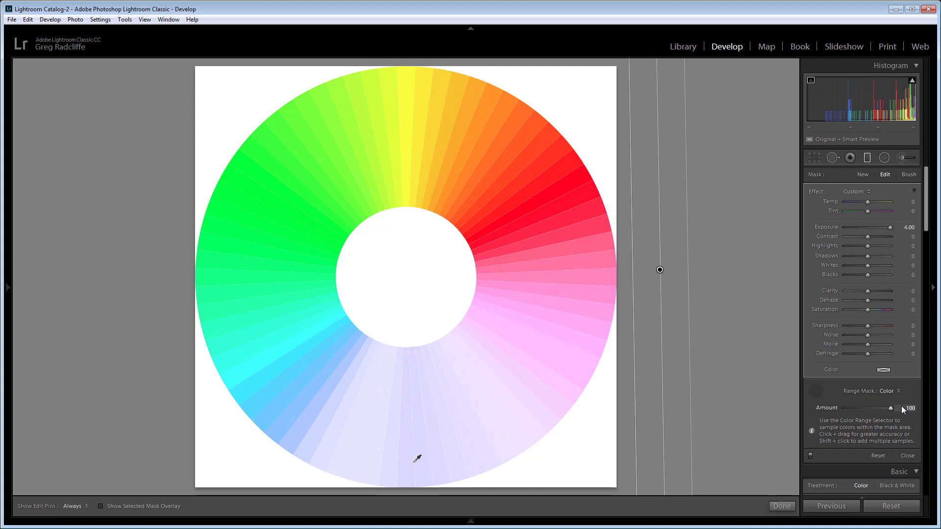
{"action": "left_click_drag", "start_coordinate": [884, 409], "coordinate": [837, 407]}
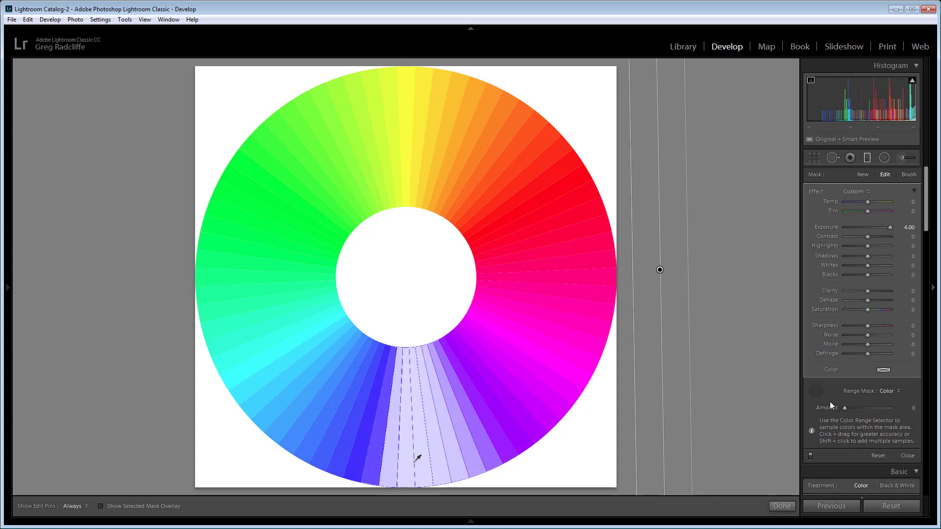
Resample the range mask from the red section and add the blue and green sections as further colour samples.
{"action": "left_click", "coordinate": [272, 197]}
{"action": "left_click", "coordinate": [568, 215]}
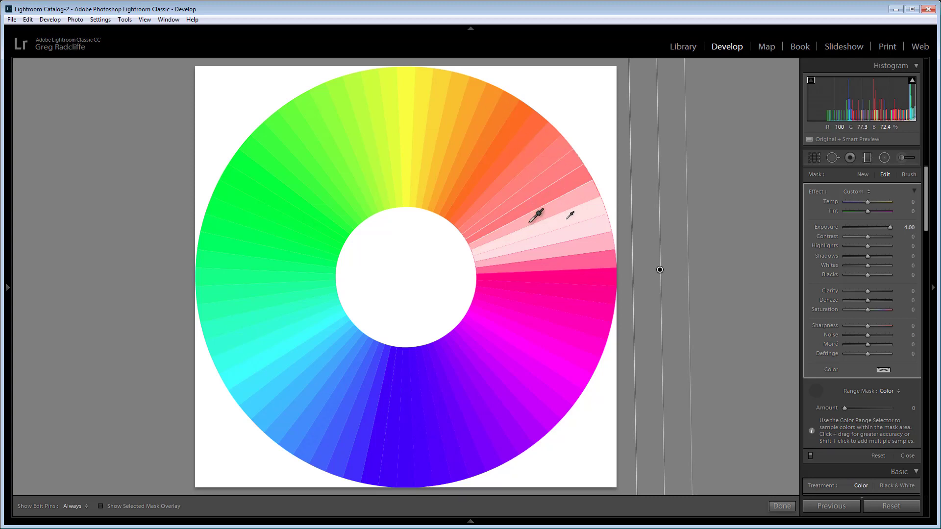
{"action": "left_click", "coordinate": [412, 443], "text": "shift"}
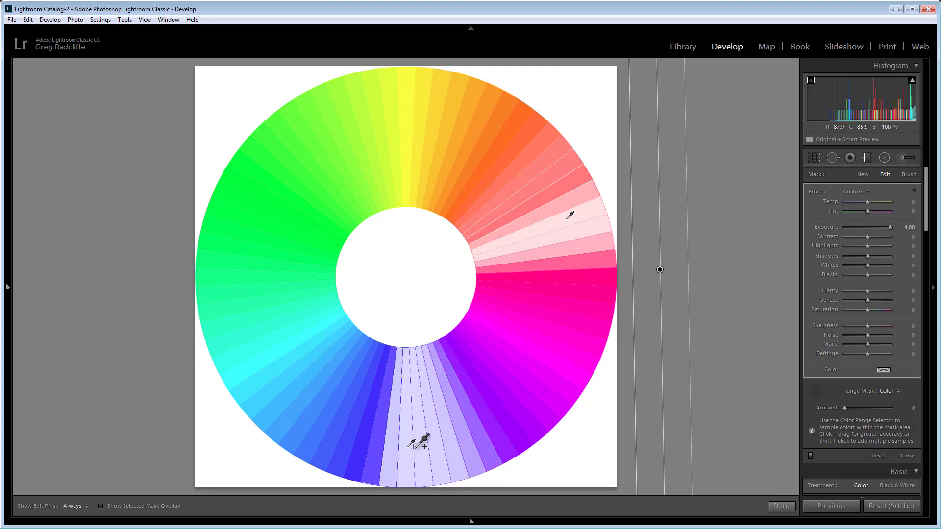
{"action": "left_click", "coordinate": [245, 226], "text": "shift"}
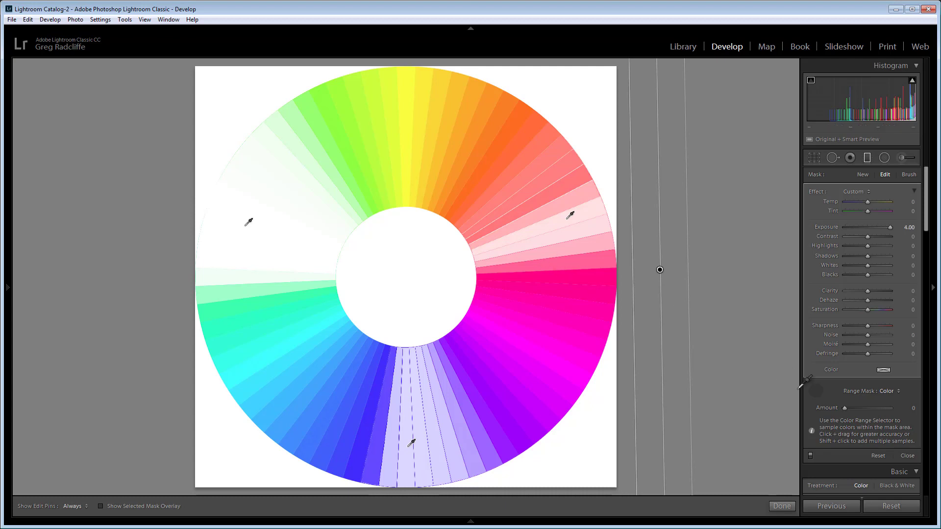
Try a range mask Amount of 69 on the three colour samples and lower it to 15.
{"action": "left_click", "coordinate": [845, 408]}
{"action": "left_click_drag", "start_coordinate": [846, 408], "coordinate": [876, 408]}
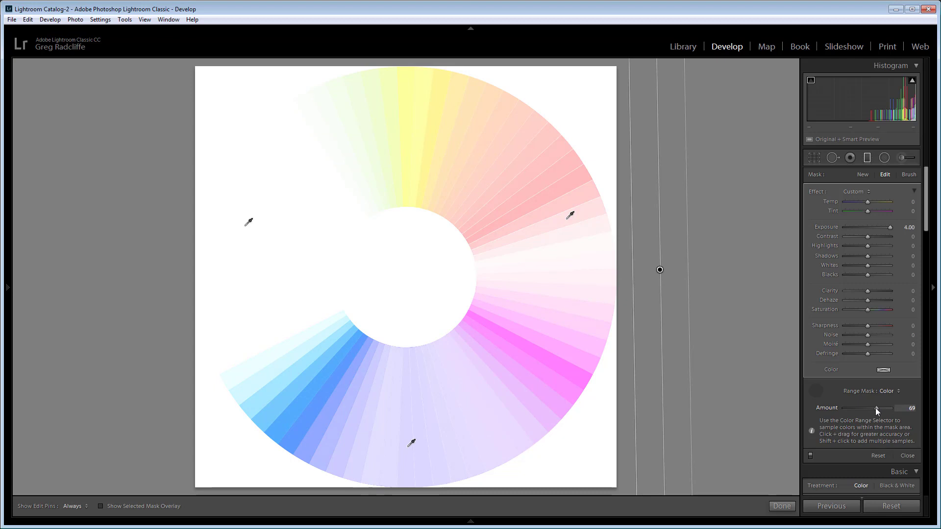
{"action": "left_click_drag", "start_coordinate": [876, 408], "coordinate": [850, 410]}
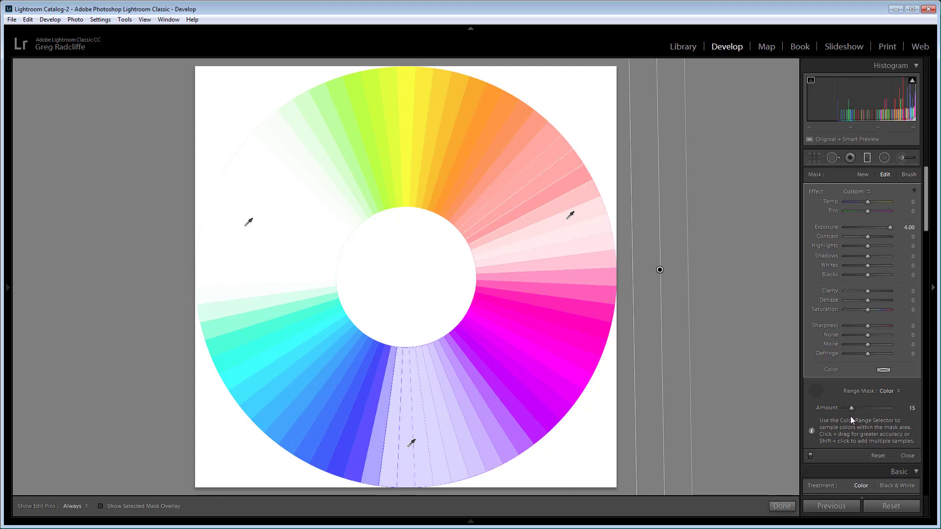
{"action": "left_click_drag", "start_coordinate": [853, 408], "coordinate": [853, 409]}
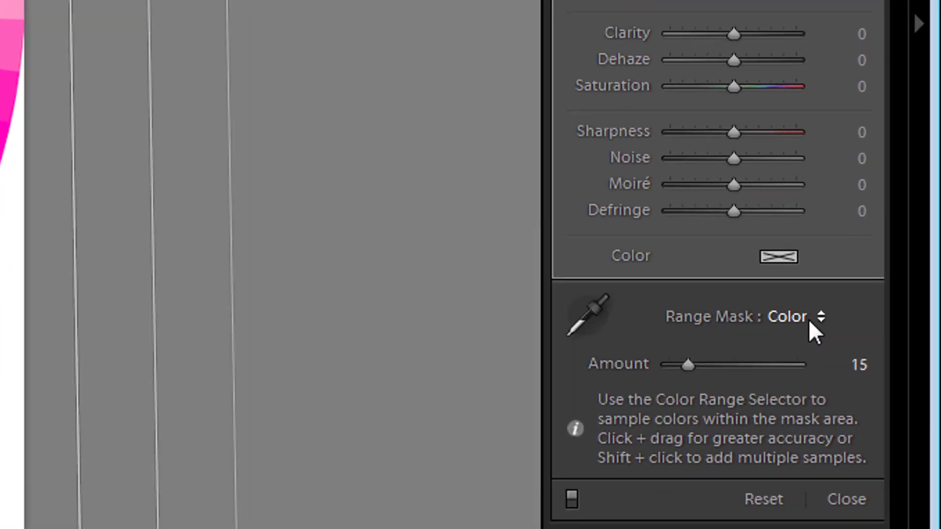
{"action": "left_click", "coordinate": [809, 322]}
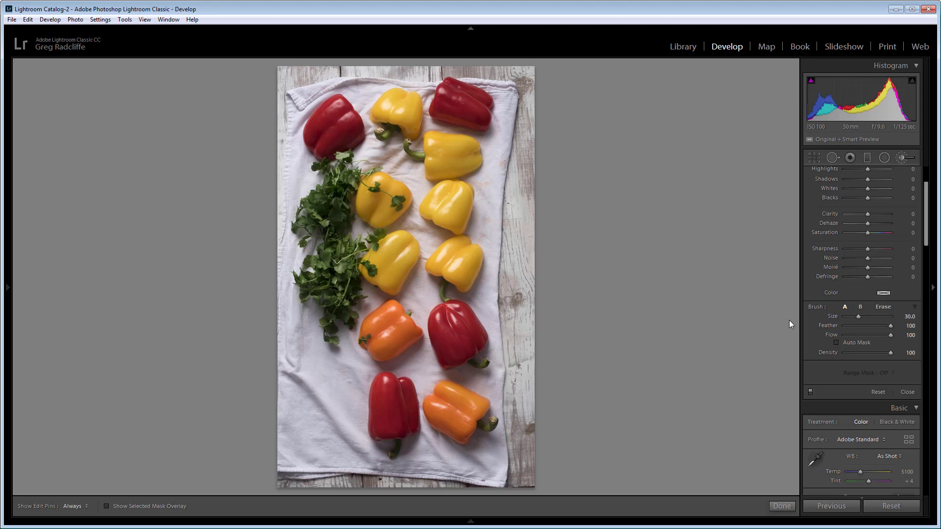
Paint an adjustment brush mask over the entire peppers photo with the mask overlay shown.
{"action": "left_click", "coordinate": [903, 157]}
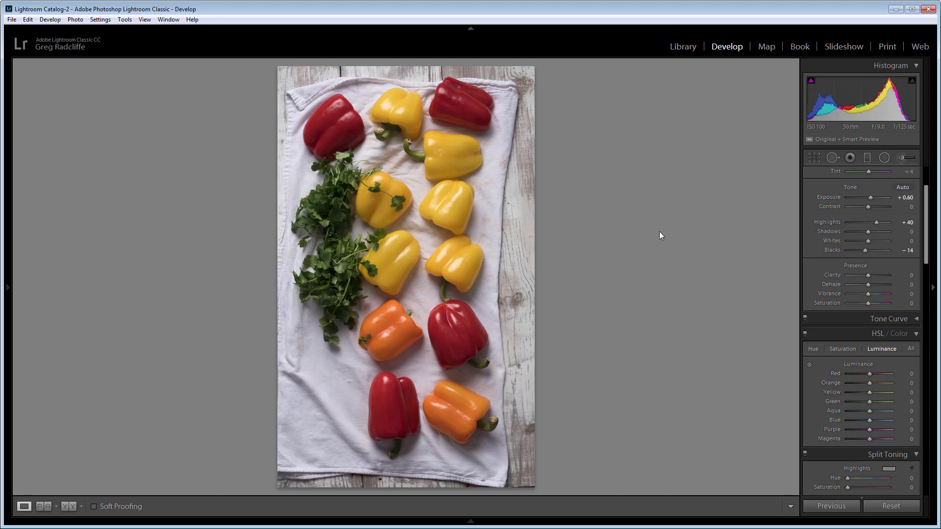
{"action": "left_click", "coordinate": [902, 158]}
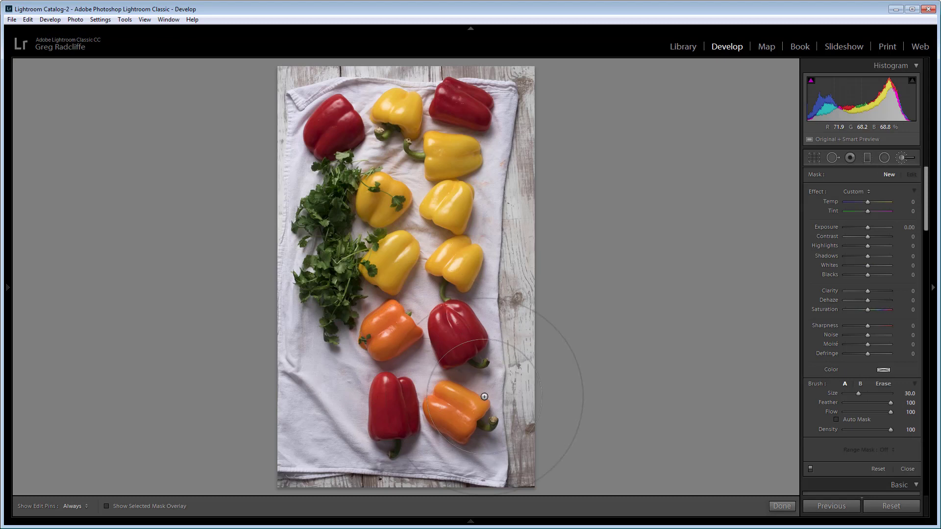
{"action": "mouse_move", "coordinate": [458, 396]}
{"action": "left_mouse_down"}
{"action": "mouse_move", "coordinate": [429, 400]}
{"action": "mouse_move", "coordinate": [462, 404]}
{"action": "mouse_move", "coordinate": [431, 404]}
{"action": "mouse_move", "coordinate": [421, 415]}
{"action": "mouse_move", "coordinate": [437, 406]}
{"action": "mouse_move", "coordinate": [391, 399]}
{"action": "mouse_move", "coordinate": [399, 419]}
{"action": "mouse_move", "coordinate": [429, 409]}
{"action": "mouse_move", "coordinate": [372, 403]}
{"action": "mouse_move", "coordinate": [436, 403]}
{"action": "mouse_move", "coordinate": [384, 371]}
{"action": "mouse_move", "coordinate": [419, 358]}
{"action": "mouse_move", "coordinate": [393, 350]}
{"action": "mouse_move", "coordinate": [319, 359]}
{"action": "mouse_move", "coordinate": [295, 409]}
{"action": "mouse_move", "coordinate": [387, 467]}
{"action": "mouse_move", "coordinate": [512, 419]}
{"action": "mouse_move", "coordinate": [491, 368]}
{"action": "mouse_move", "coordinate": [397, 363]}
{"action": "mouse_move", "coordinate": [540, 359]}
{"action": "mouse_move", "coordinate": [349, 348]}
{"action": "mouse_move", "coordinate": [435, 358]}
{"action": "mouse_move", "coordinate": [441, 402]}
{"action": "mouse_move", "coordinate": [384, 417]}
{"action": "mouse_move", "coordinate": [554, 440]}
{"action": "mouse_move", "coordinate": [652, 406]}
{"action": "left_mouse_up"}
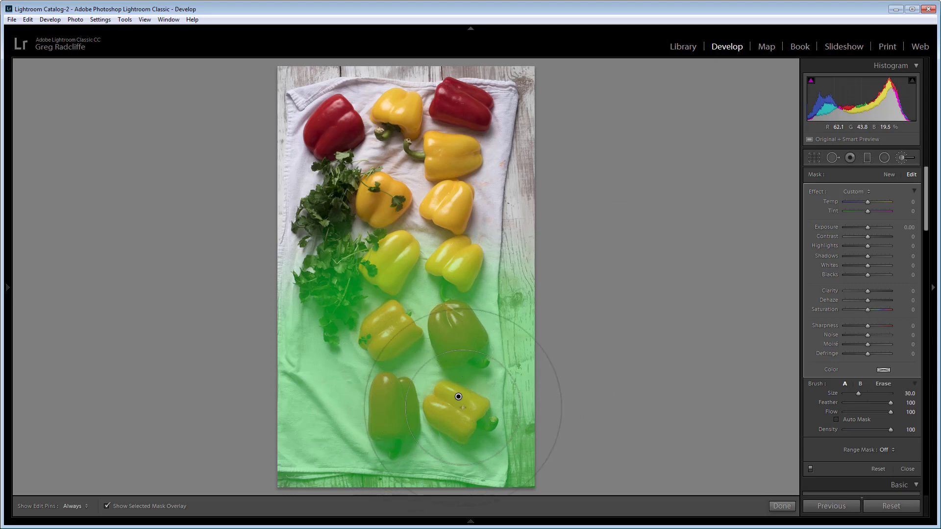
{"action": "mouse_move", "coordinate": [502, 236]}
{"action": "left_mouse_down"}
{"action": "mouse_move", "coordinate": [497, 109]}
{"action": "mouse_move", "coordinate": [319, 81]}
{"action": "mouse_move", "coordinate": [284, 347]}
{"action": "mouse_move", "coordinate": [294, 389]}
{"action": "mouse_move", "coordinate": [284, 126]}
{"action": "mouse_move", "coordinate": [452, 276]}
{"action": "left_mouse_up"}
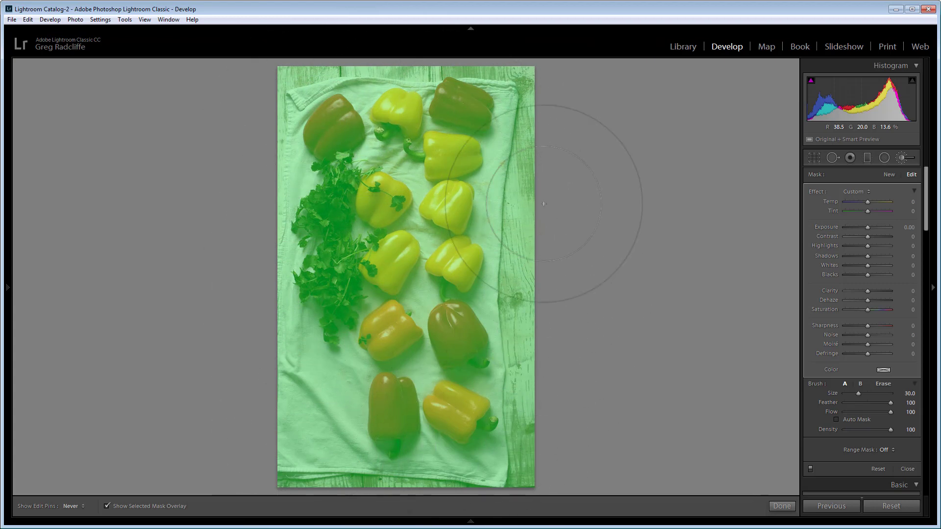
Toggle the edit pin and mask overlay on the peppers photo, and cycle the overlay colours back to green.
{"action": "key", "text": "h"}
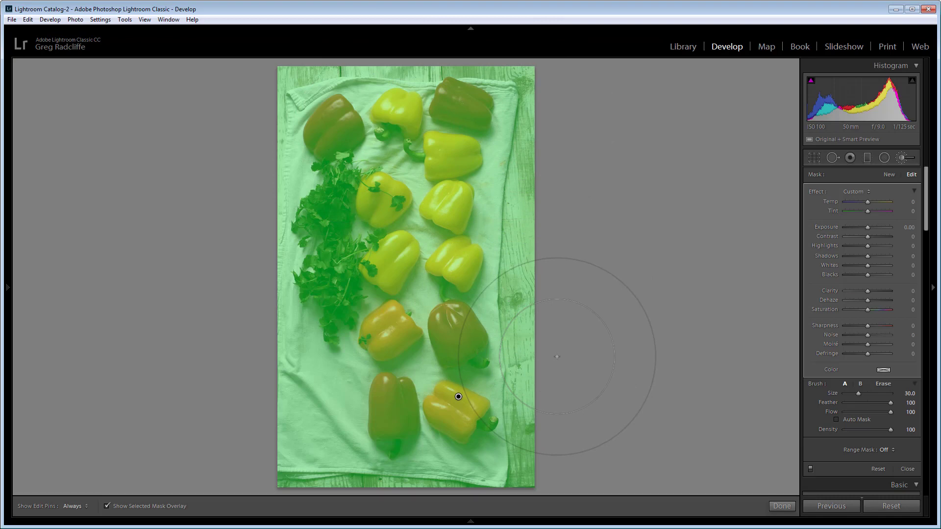
{"action": "key", "text": "o"}
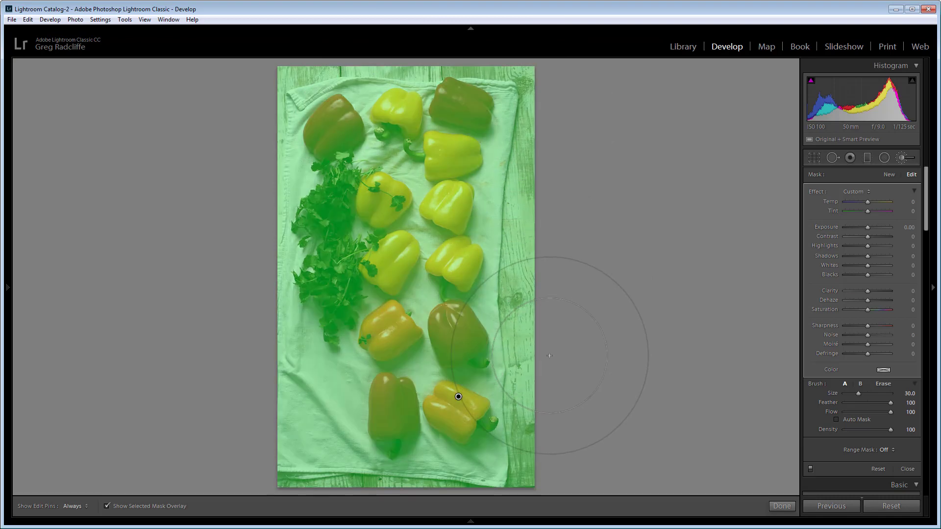
{"action": "key", "text": "o"}
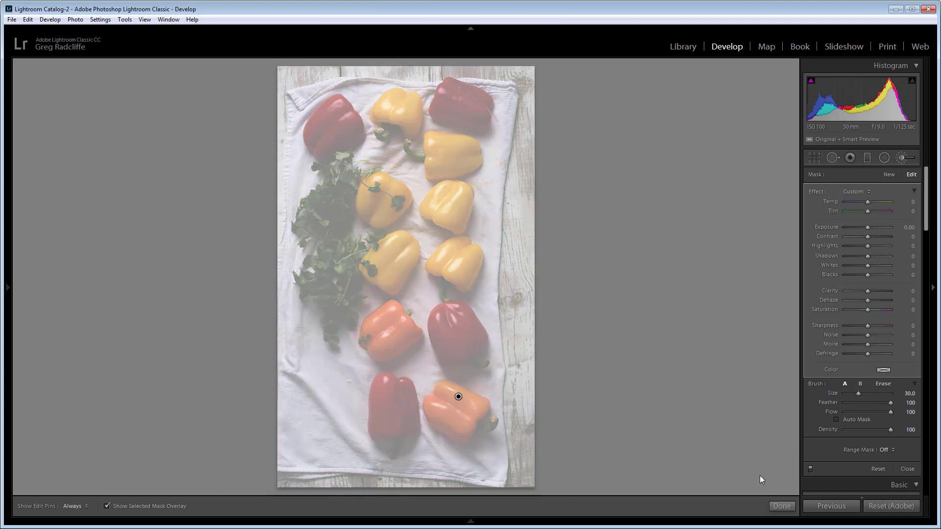
{"action": "key", "text": "shift+o"}
{"action": "key", "text": "shift+o"}
{"action": "key", "text": "shift+o"}
{"action": "key", "text": "shift+o"}
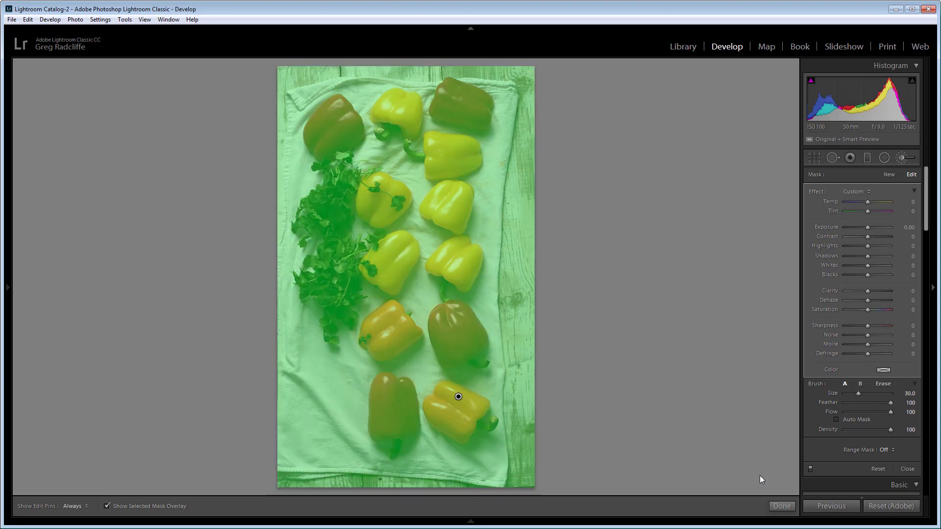
Cycle the mask overlay colour back to green, hide the overlay, and raise the brush mask's Exposure to 2.00.
{"action": "key", "text": "shift+o"}
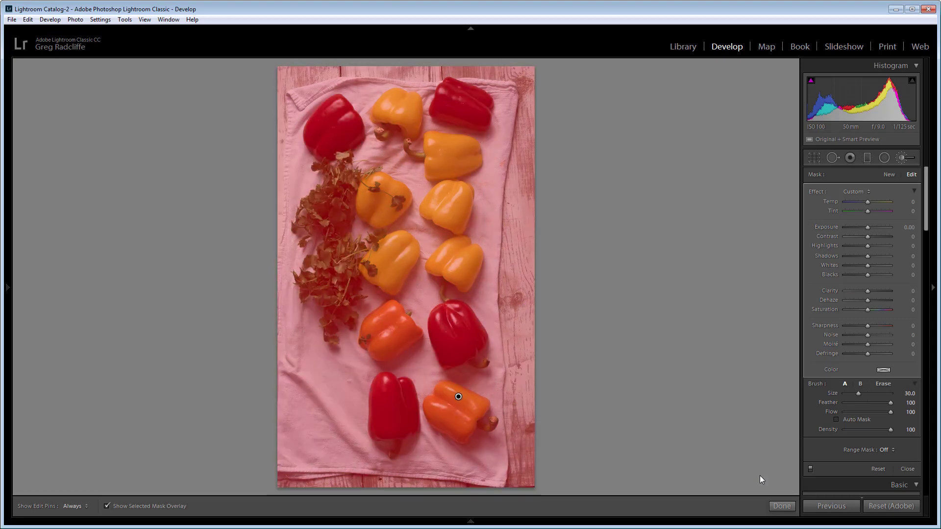
{"action": "key", "text": "shift+o"}
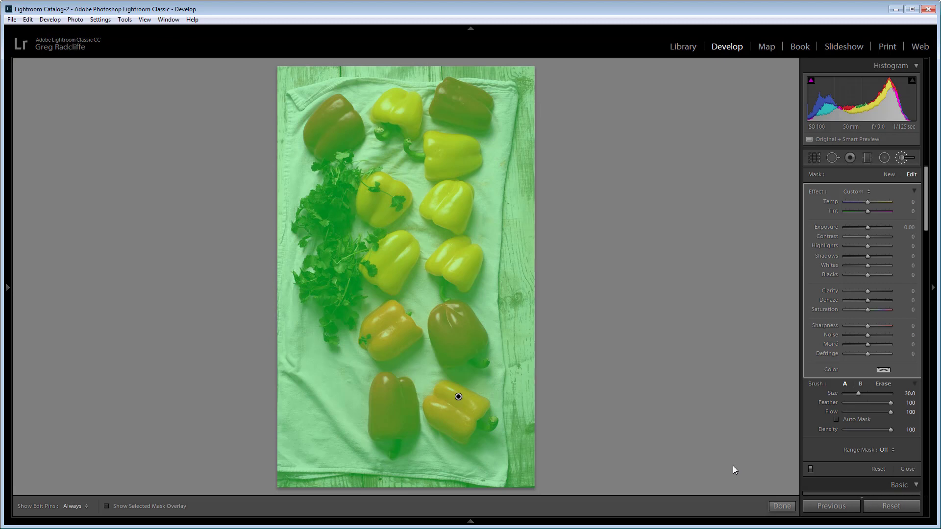
{"action": "key", "text": "o"}
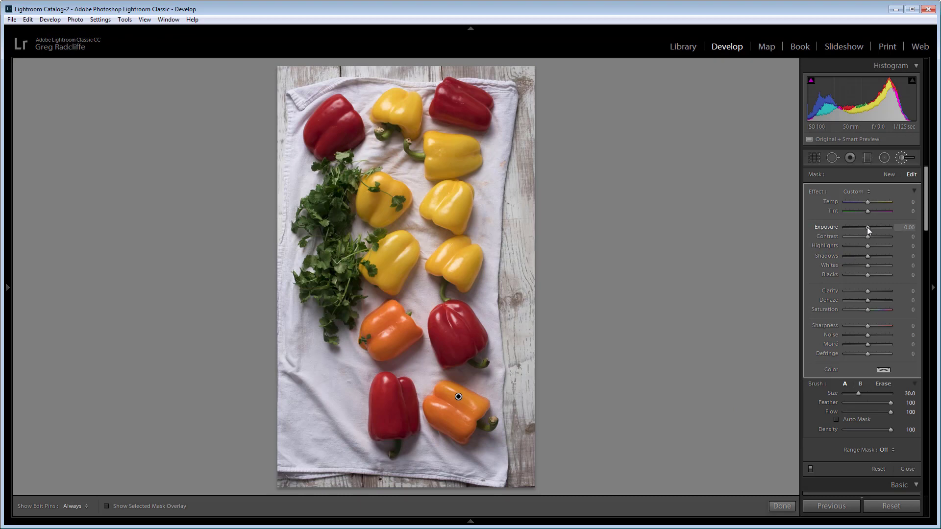
{"action": "left_click_drag", "start_coordinate": [867, 228], "coordinate": [870, 227]}
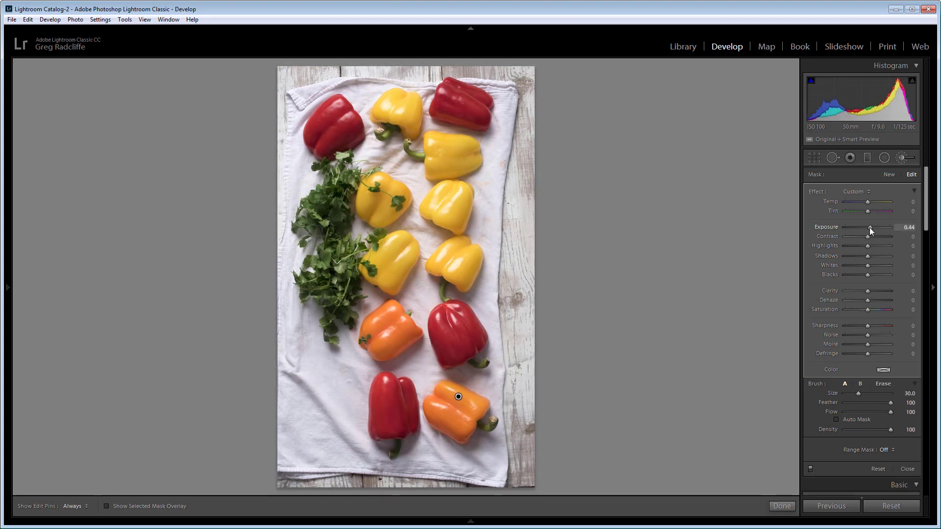
{"action": "left_click_drag", "start_coordinate": [870, 227], "coordinate": [878, 234]}
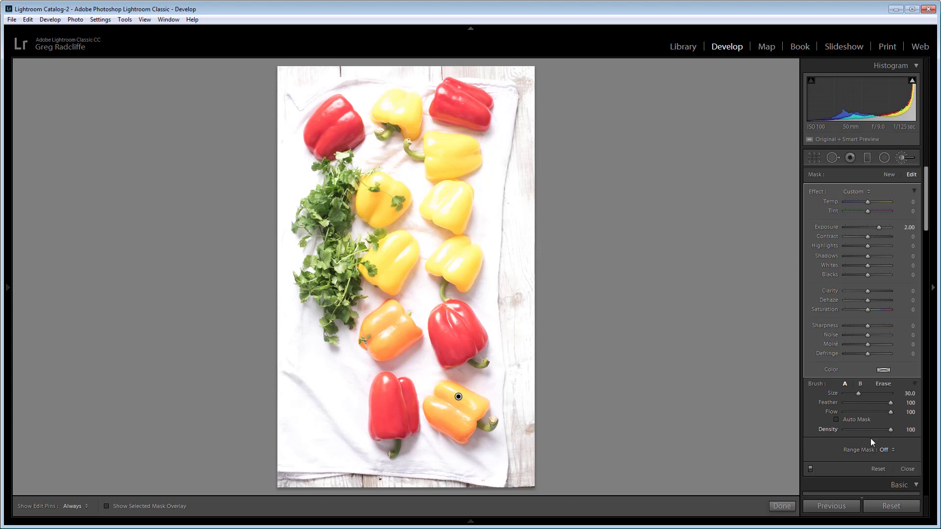
Limit the brush mask with a Color range mask sampled from a yellow pepper, using an Amount of 17.
{"action": "left_click", "coordinate": [887, 450]}
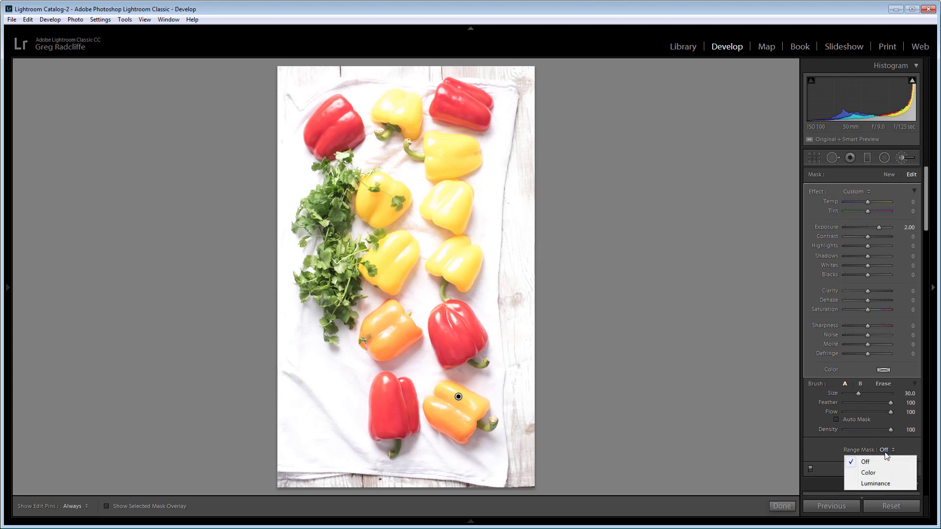
{"action": "left_click", "coordinate": [869, 474]}
{"action": "left_click", "coordinate": [864, 473]}
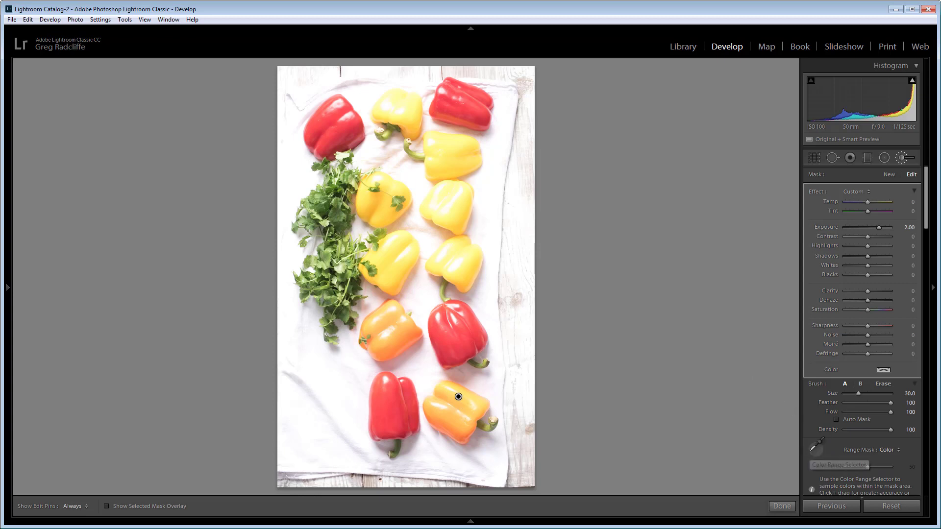
{"action": "left_click", "coordinate": [809, 451]}
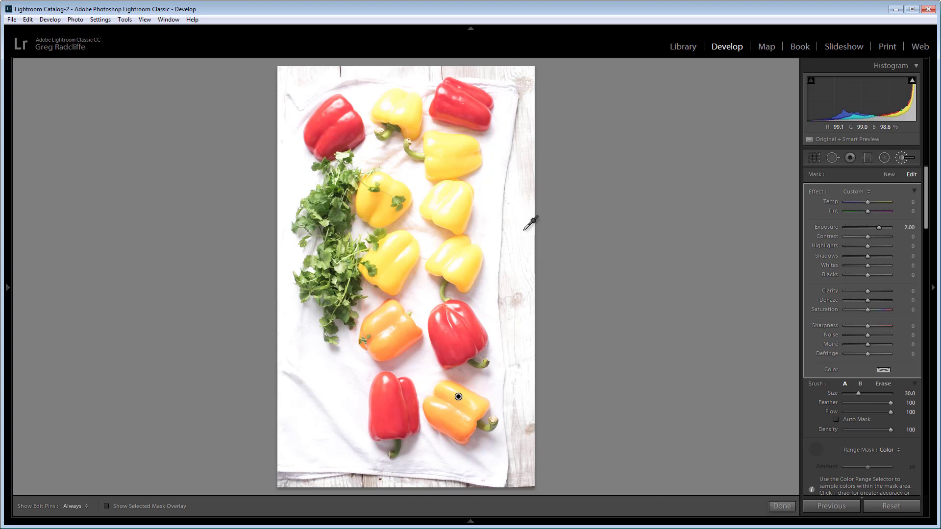
{"action": "left_click", "coordinate": [460, 208]}
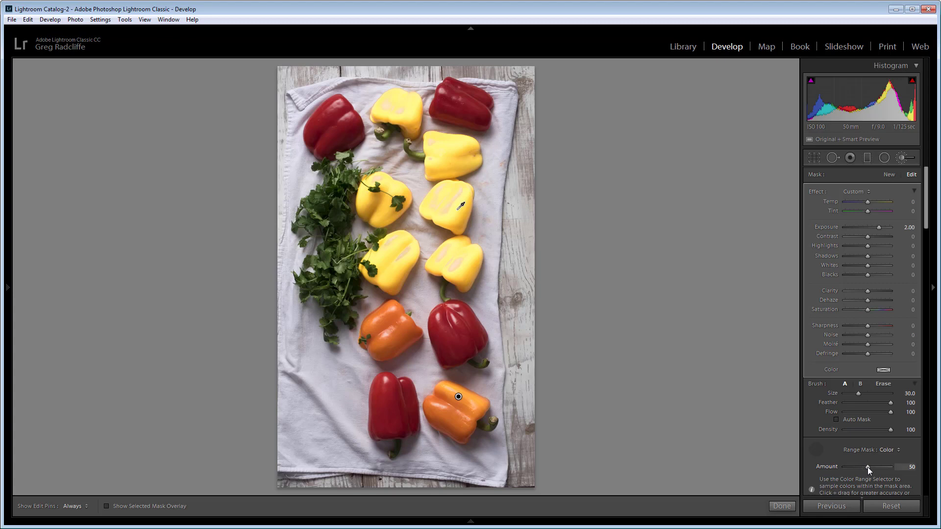
{"action": "left_click_drag", "start_coordinate": [868, 467], "coordinate": [843, 466]}
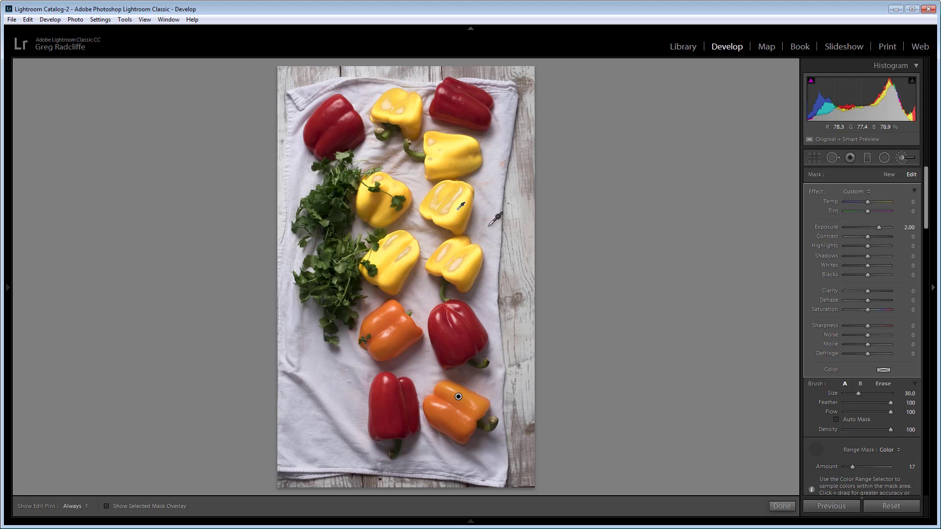
Resample the range mask from a yellow pepper with the overlay shown, and add three more samples on the yellow peppers.
{"action": "left_click", "coordinate": [468, 196]}
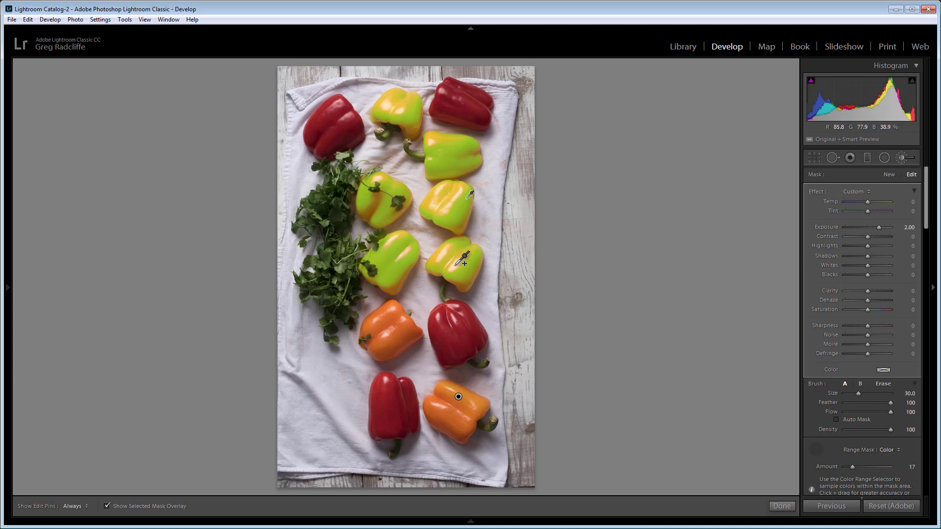
{"action": "left_click", "coordinate": [457, 206], "text": "shift"}
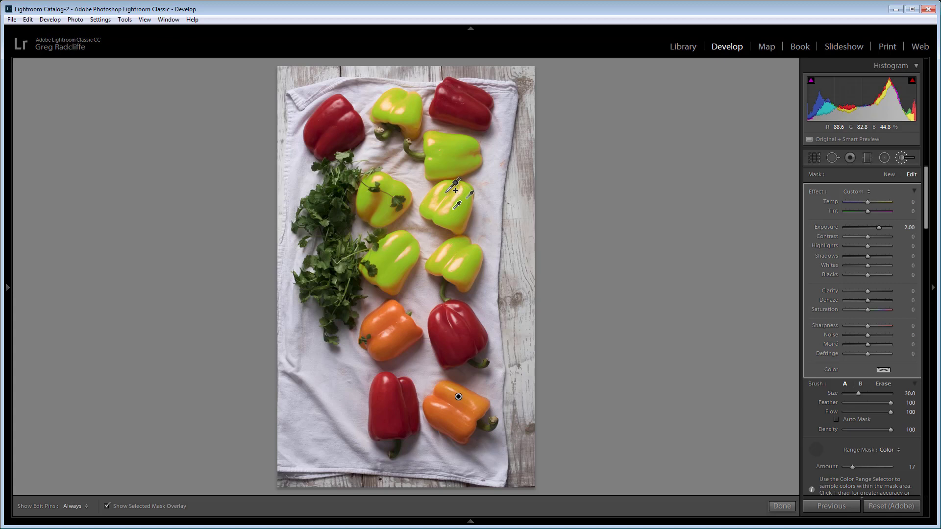
{"action": "left_click", "coordinate": [451, 186], "text": "shift"}
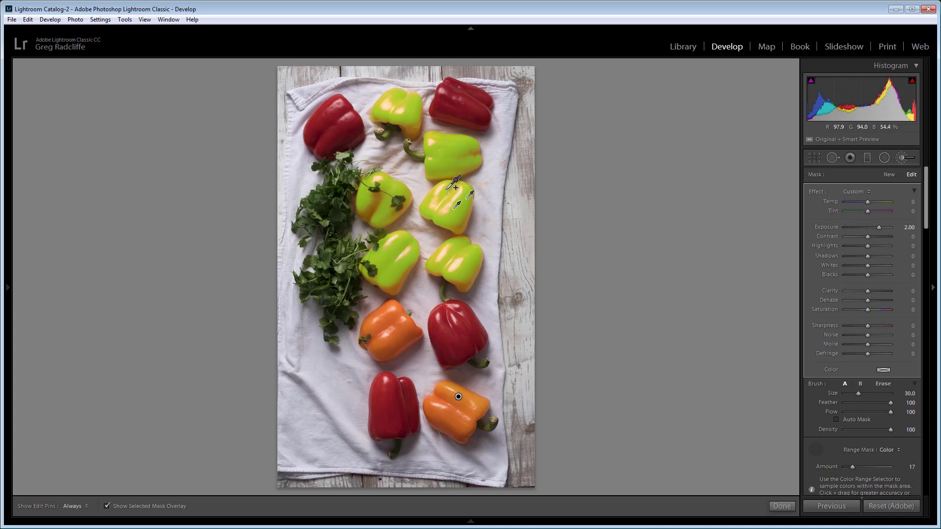
{"action": "left_click", "coordinate": [440, 162], "text": "shift"}
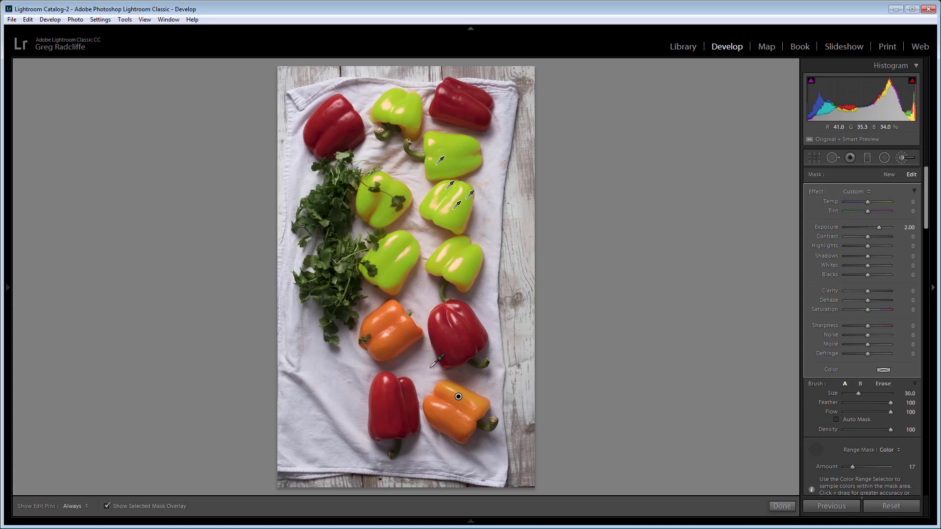
Extend the range mask with additional colour samples from a red pepper, an orange pepper and the green herbs.
{"action": "left_click", "coordinate": [452, 352], "text": "shift"}
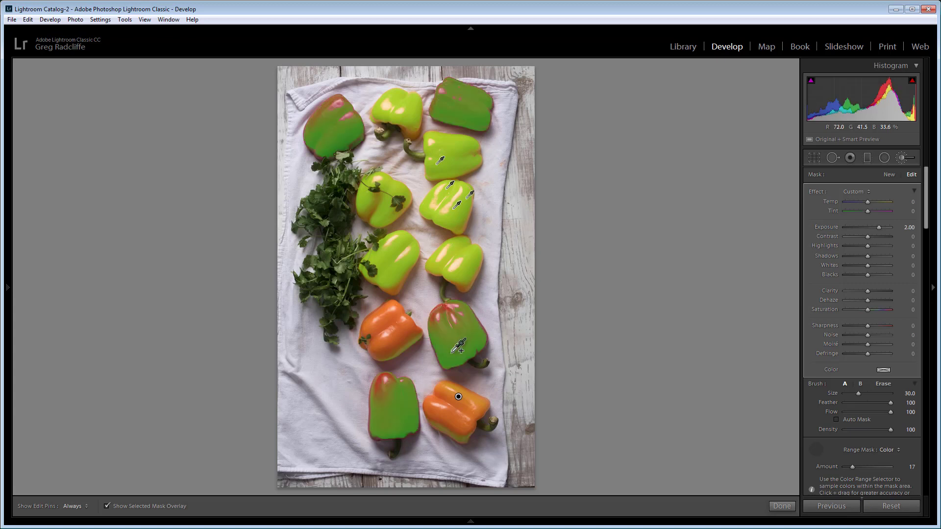
{"action": "left_click", "coordinate": [401, 335], "text": "shift"}
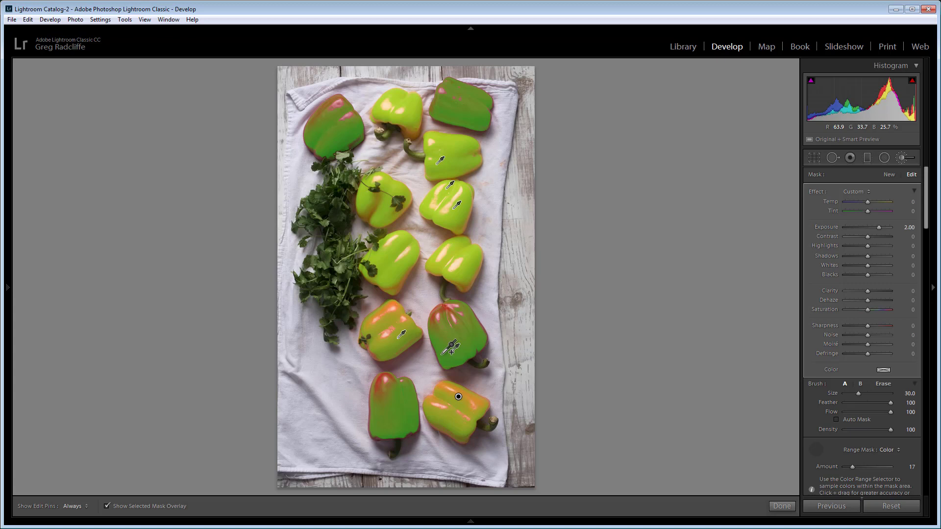
{"action": "left_click", "coordinate": [343, 268], "text": "shift"}
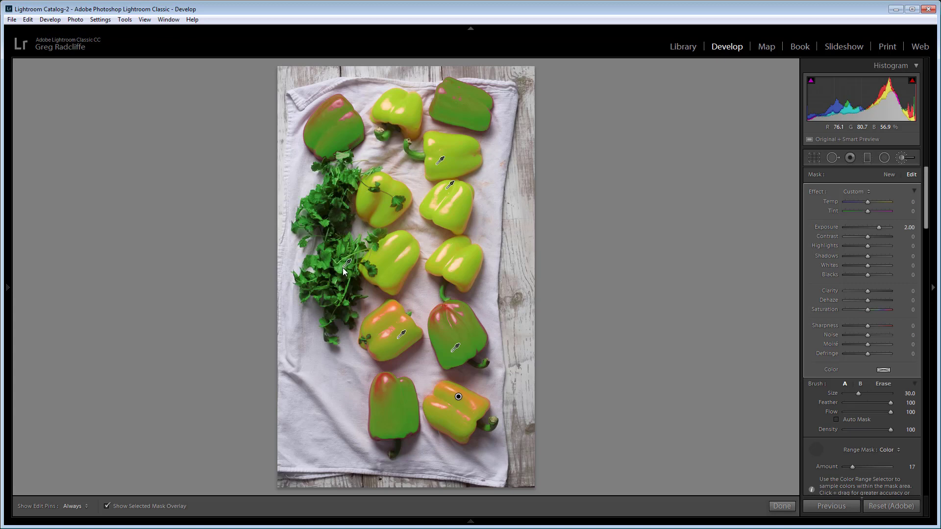
Replace the colour samples with a fresh one from the upper red pepper and add samples from the yellow peppers.
{"action": "left_click", "coordinate": [396, 184]}
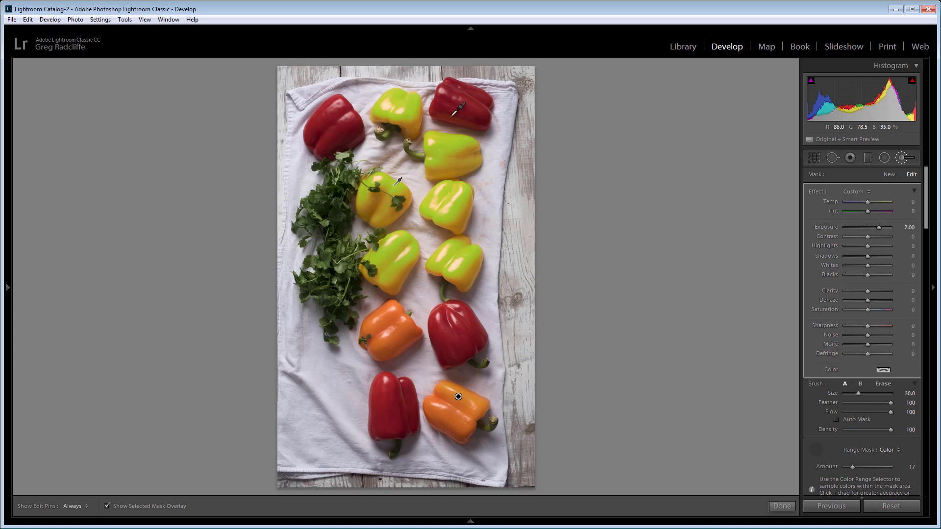
{"action": "left_click", "coordinate": [457, 98]}
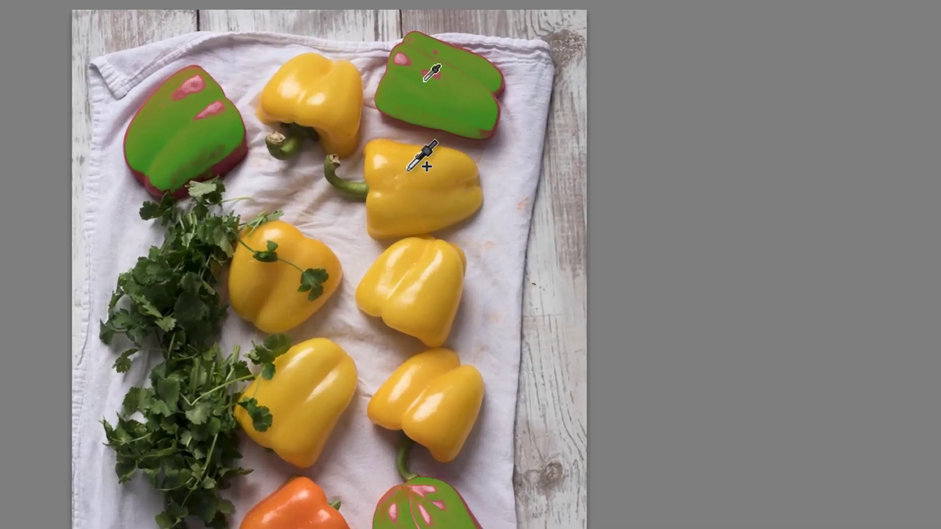
{"action": "left_click", "coordinate": [446, 144], "text": "shift"}
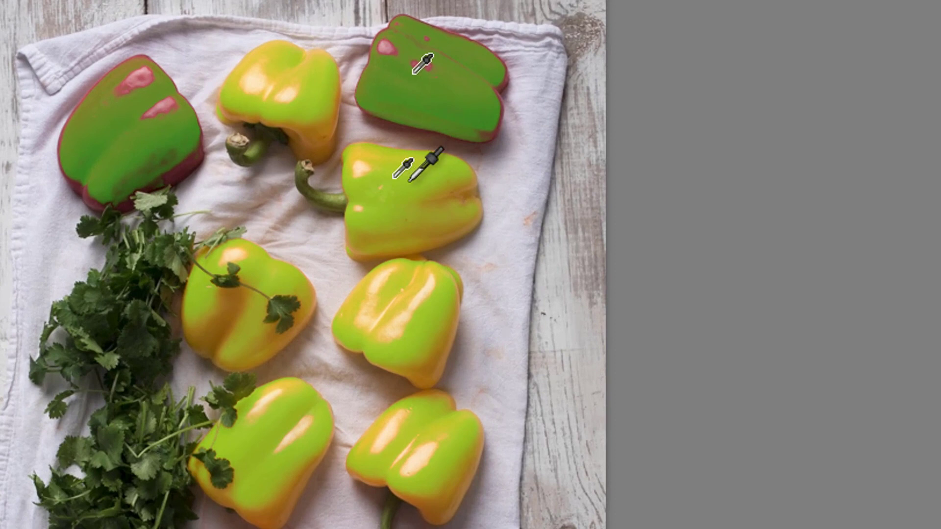
{"action": "left_click", "coordinate": [402, 297], "text": "shift"}
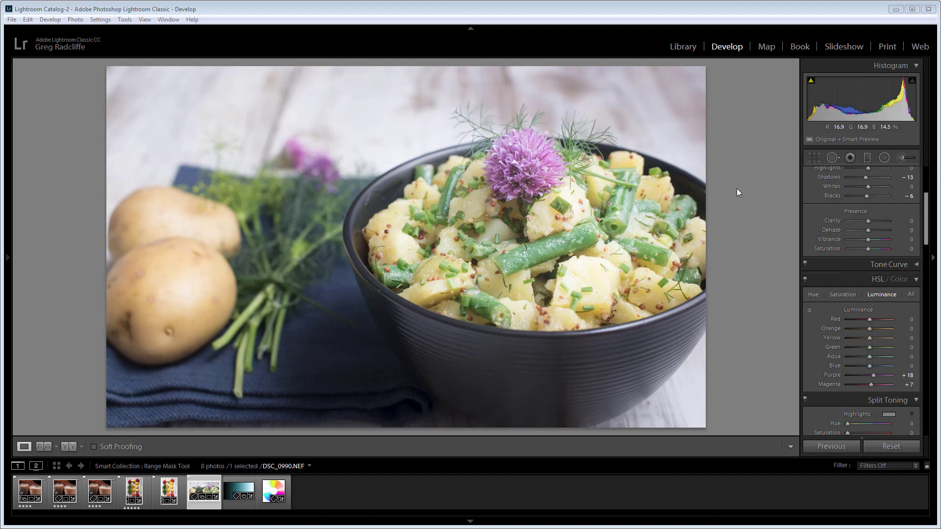
Place a graduated filter just beyond the potato salad photo's right edge to cover the whole image, and check its coverage with the mask overlay.
{"action": "left_click", "coordinate": [899, 160]}
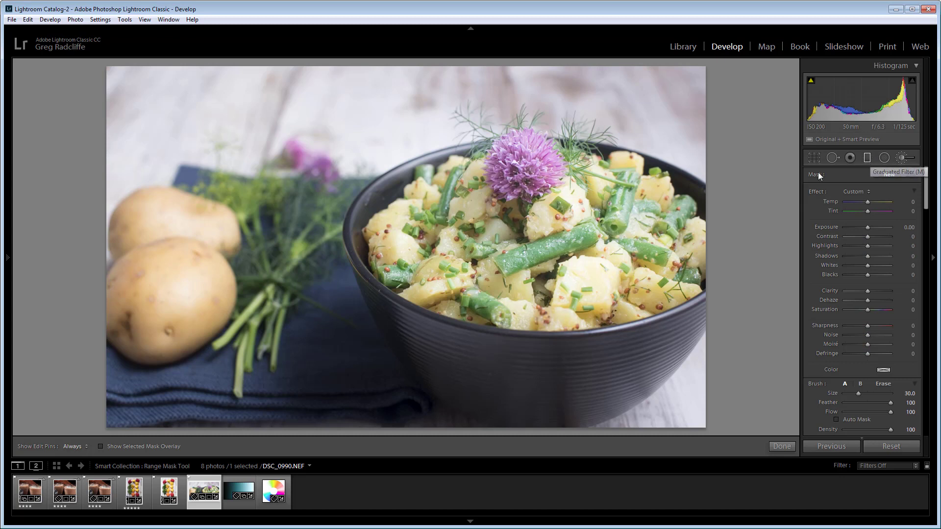
{"action": "key", "text": "m"}
{"action": "left_click_drag", "start_coordinate": [696, 240], "coordinate": [730, 240]}
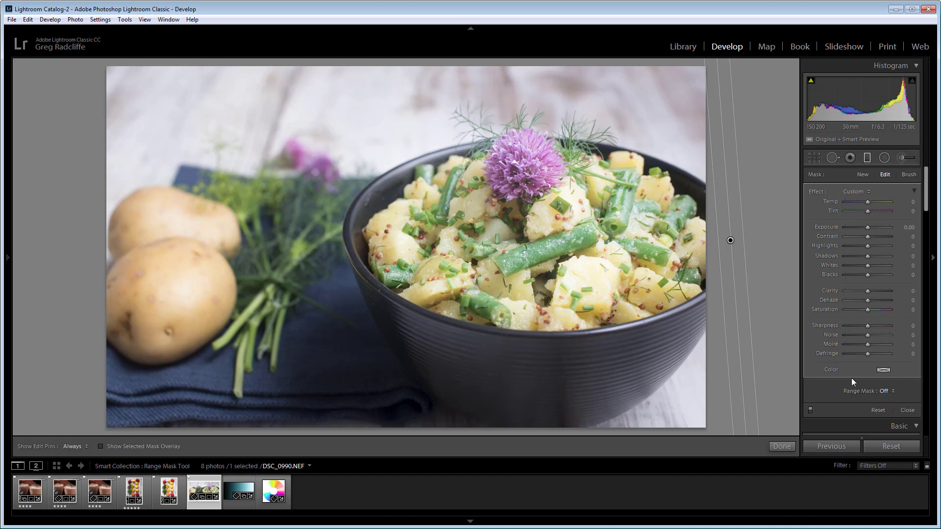
{"action": "key", "text": "o"}
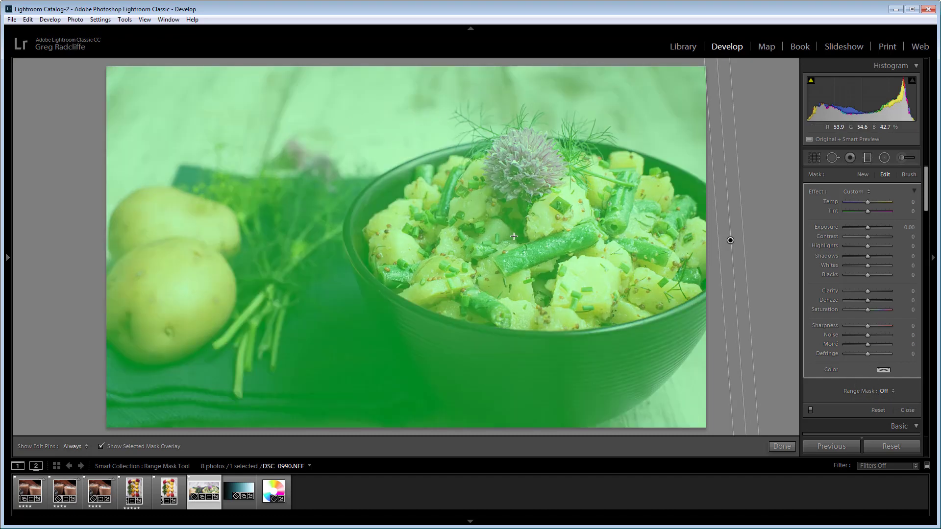
{"action": "key", "text": "o"}
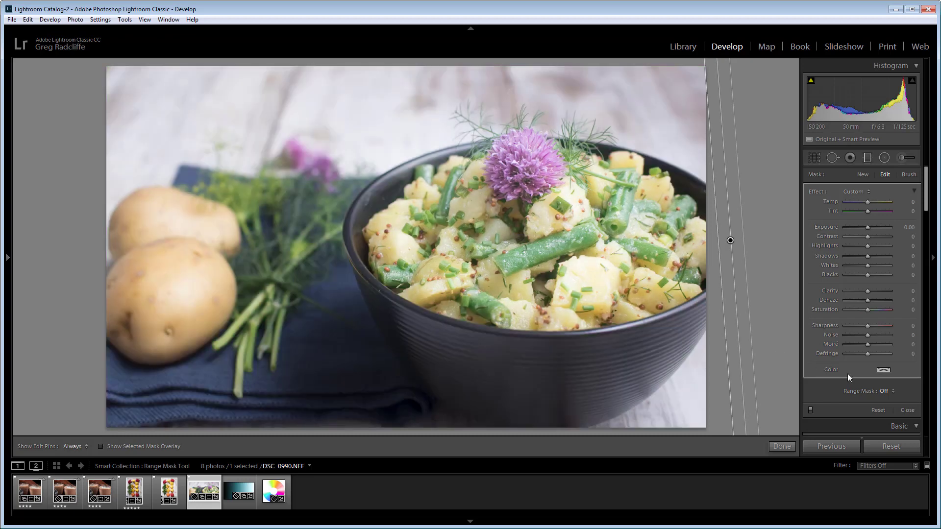
Set the graduated filter's range mask to Luminance and raise its Exposure to 1.13.
{"action": "left_click", "coordinate": [886, 393]}
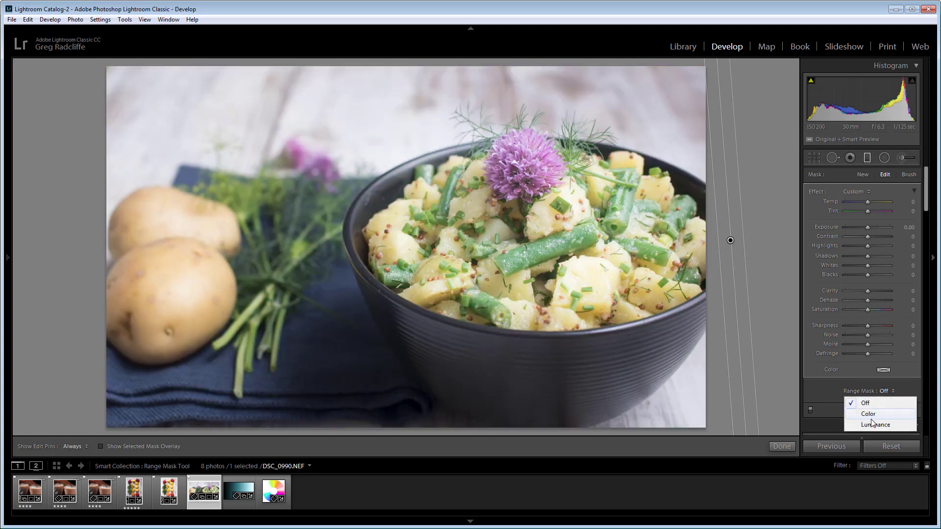
{"action": "left_click", "coordinate": [871, 426]}
{"action": "scroll", "coordinate": [909, 351], "scroll_direction": "down", "scroll_amount": 3}
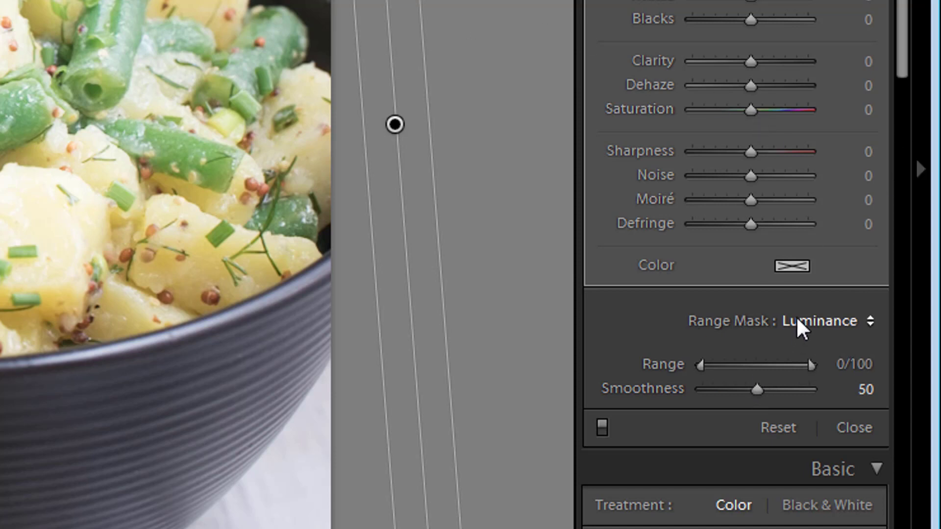
{"action": "left_click_drag", "start_coordinate": [903, 25], "coordinate": [902, 1]}
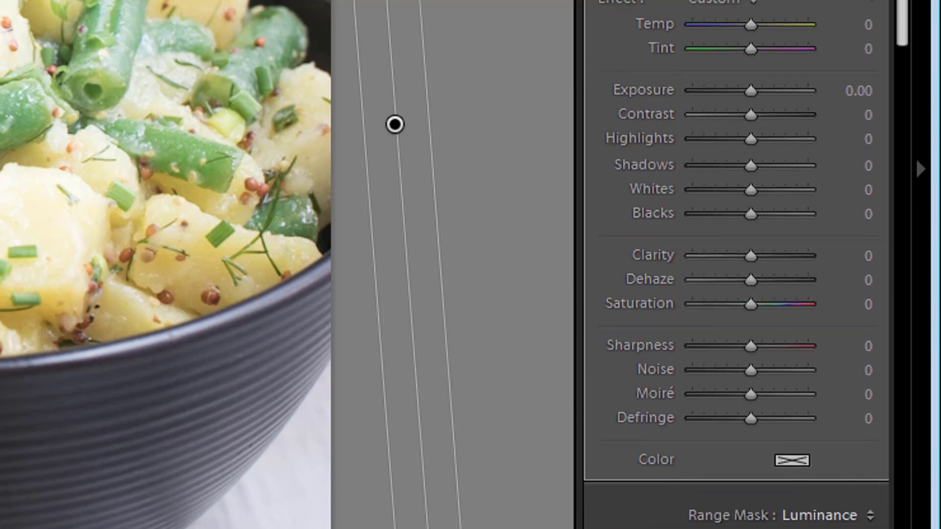
{"action": "left_click_drag", "start_coordinate": [755, 87], "coordinate": [761, 94]}
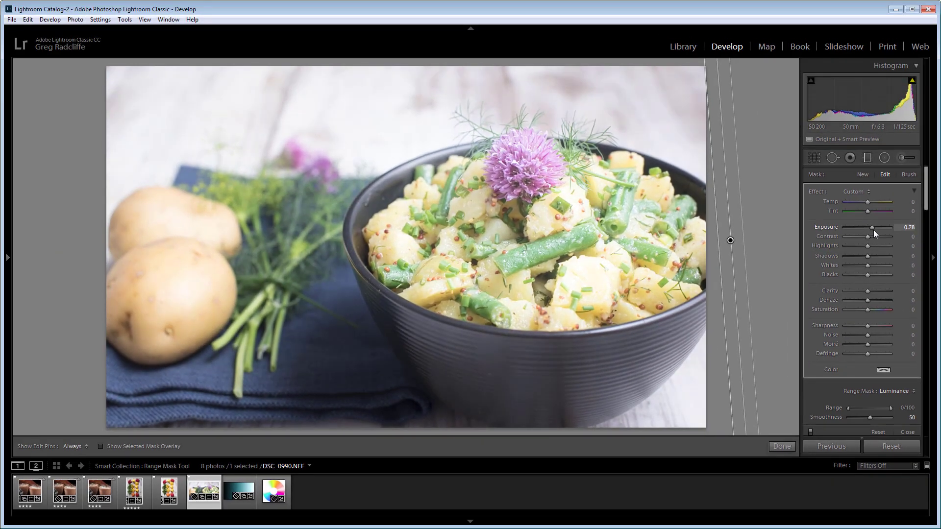
{"action": "left_click_drag", "start_coordinate": [873, 230], "coordinate": [875, 230]}
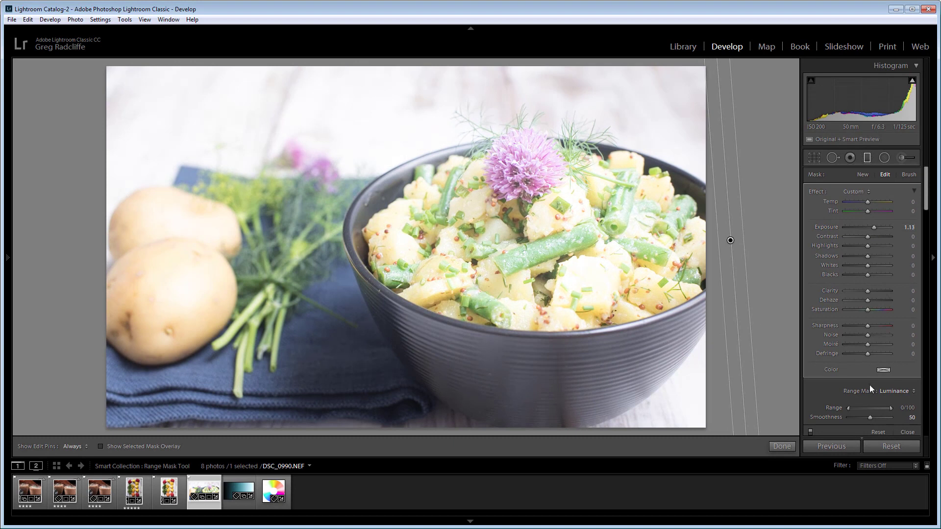
Try a luminance range of 30/100, then restrict the mask to the darker tones with a range of 0/43.
{"action": "scroll", "coordinate": [868, 387], "scroll_direction": "down", "scroll_amount": 3}
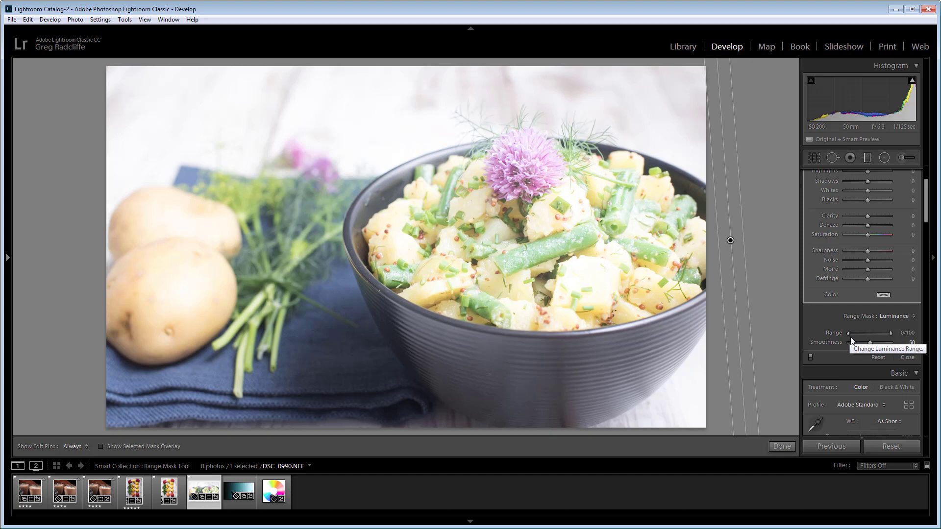
{"action": "left_click_drag", "start_coordinate": [847, 334], "coordinate": [861, 334]}
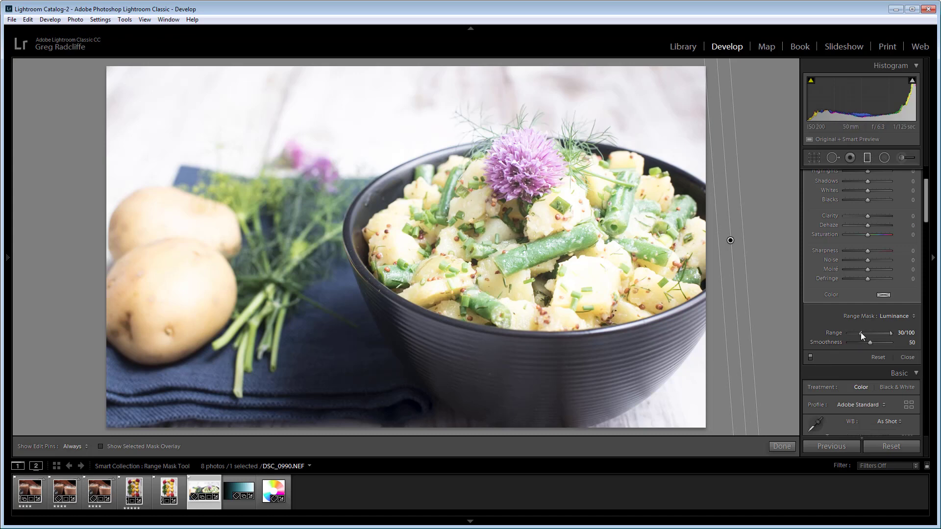
{"action": "left_click_drag", "start_coordinate": [860, 332], "coordinate": [837, 333]}
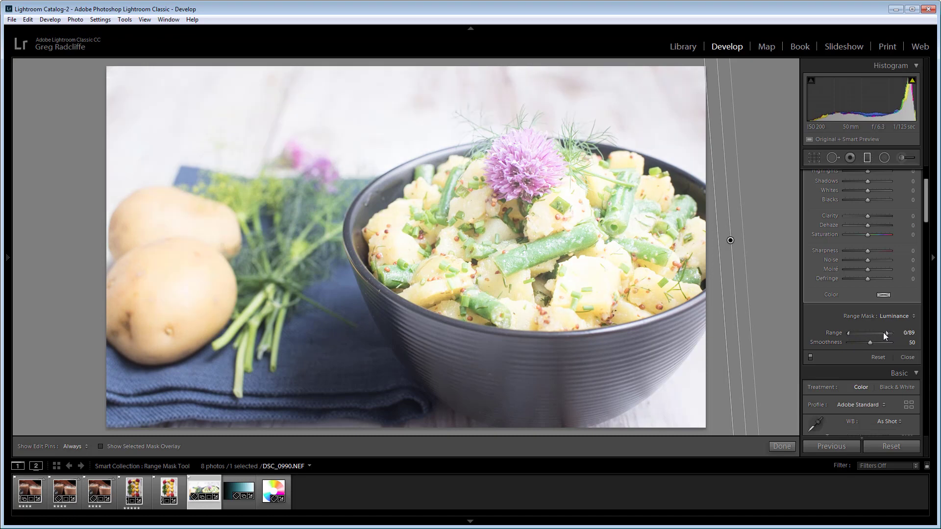
{"action": "left_click_drag", "start_coordinate": [884, 333], "coordinate": [872, 335]}
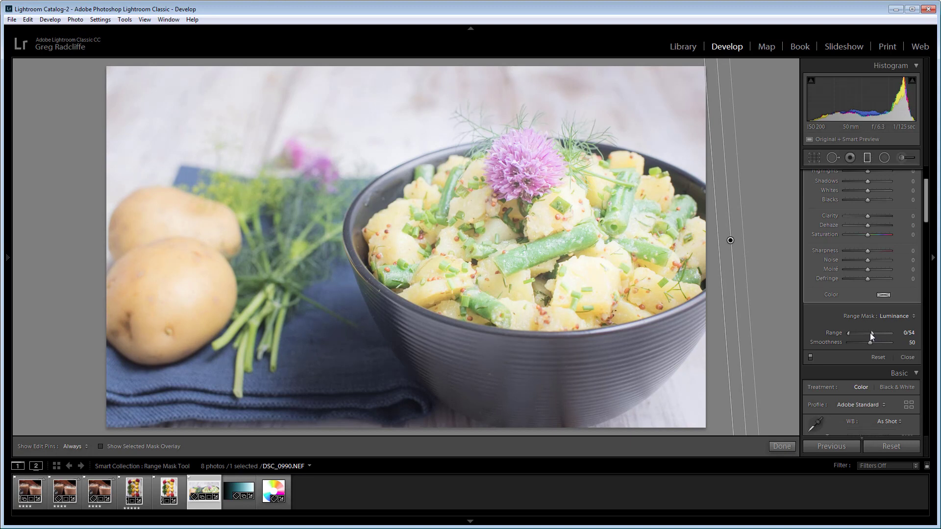
{"action": "left_click_drag", "start_coordinate": [868, 333], "coordinate": [865, 334]}
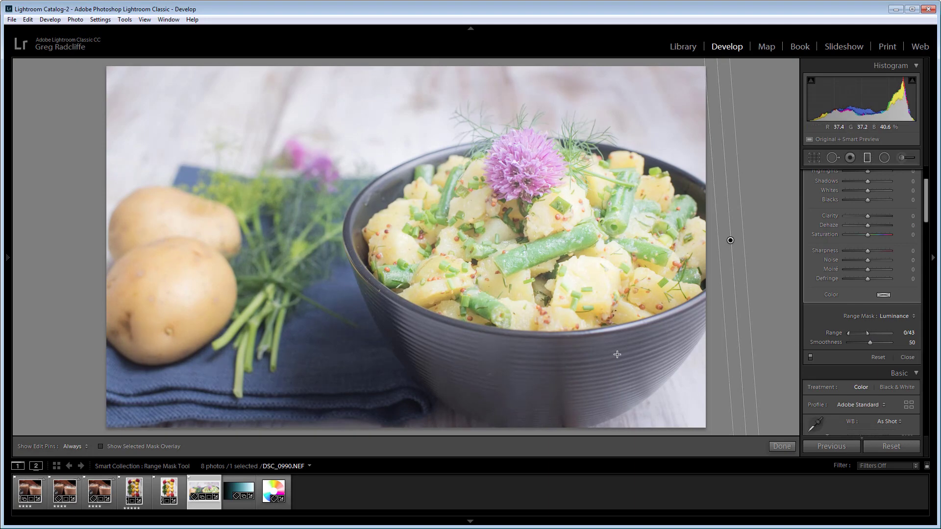
With the mask overlay shown, try a narrower luminance range of 0/29 and lower the Smoothness to 0.
{"action": "key", "text": "o"}
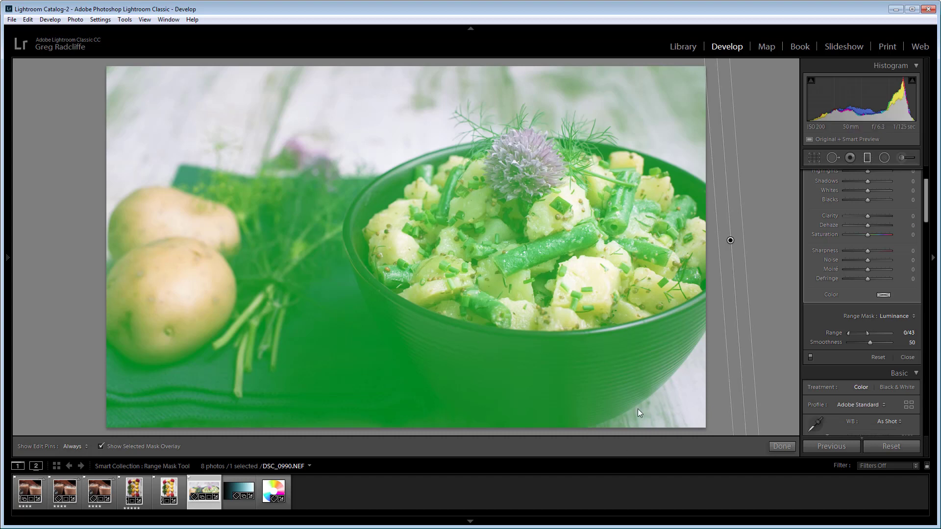
{"action": "left_click_drag", "start_coordinate": [866, 330], "coordinate": [862, 331]}
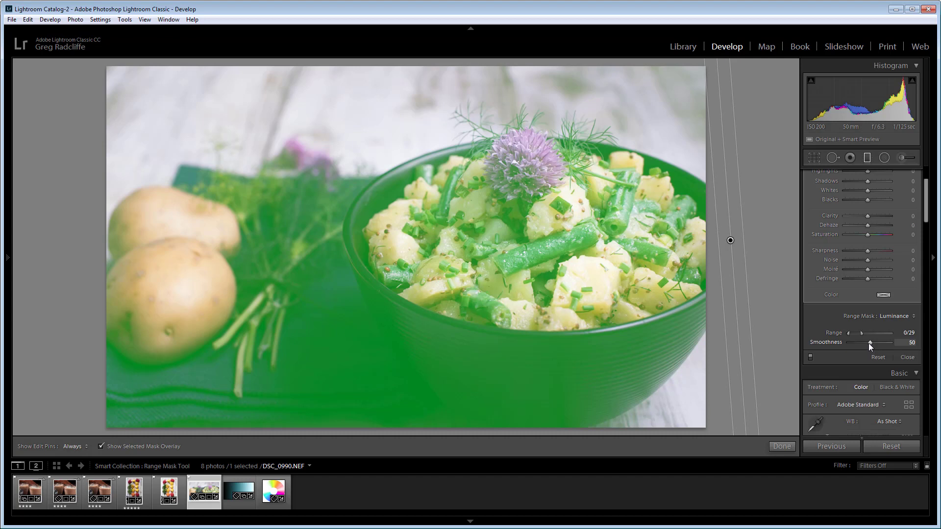
{"action": "left_click_drag", "start_coordinate": [869, 343], "coordinate": [866, 343]}
{"action": "left_click_drag", "start_coordinate": [847, 344], "coordinate": [847, 345]}
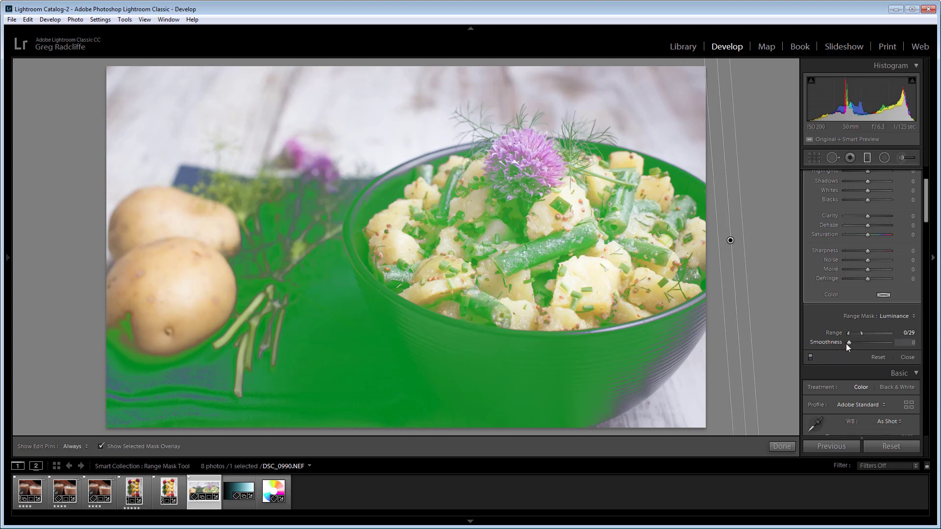
Restrict the mask to the lighter tones with a range of 65/100, set Smoothness to 15, and check the photo without the overlay.
{"action": "left_click_drag", "start_coordinate": [848, 343], "coordinate": [873, 340]}
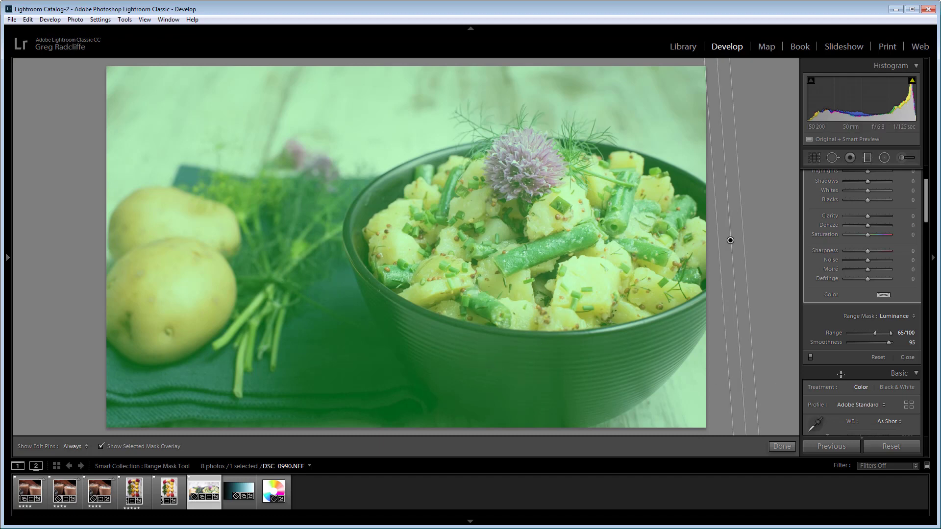
{"action": "left_click_drag", "start_coordinate": [878, 345], "coordinate": [852, 346]}
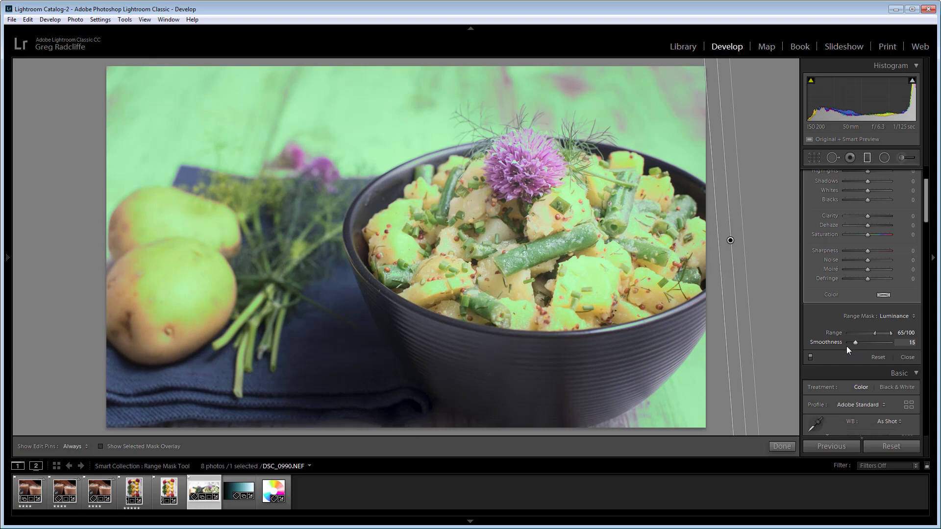
{"action": "key", "text": "o"}
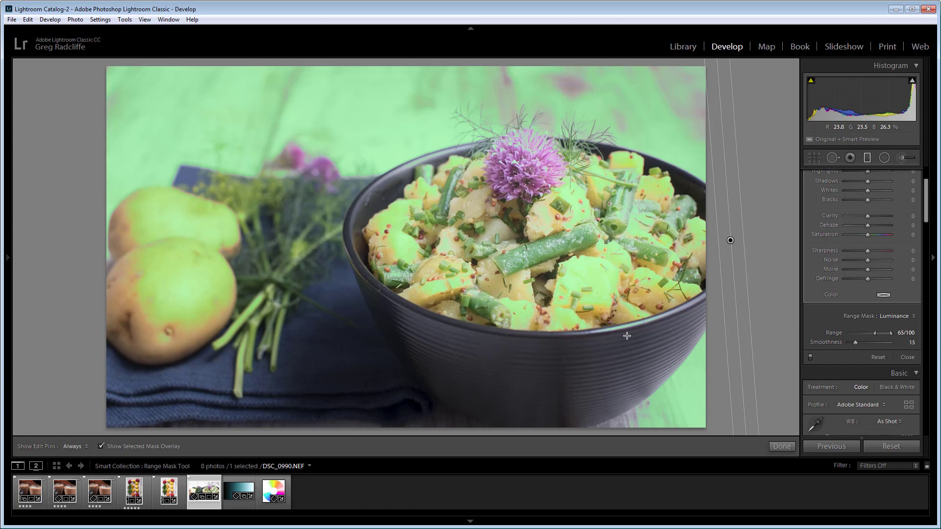
{"action": "key", "text": "o"}
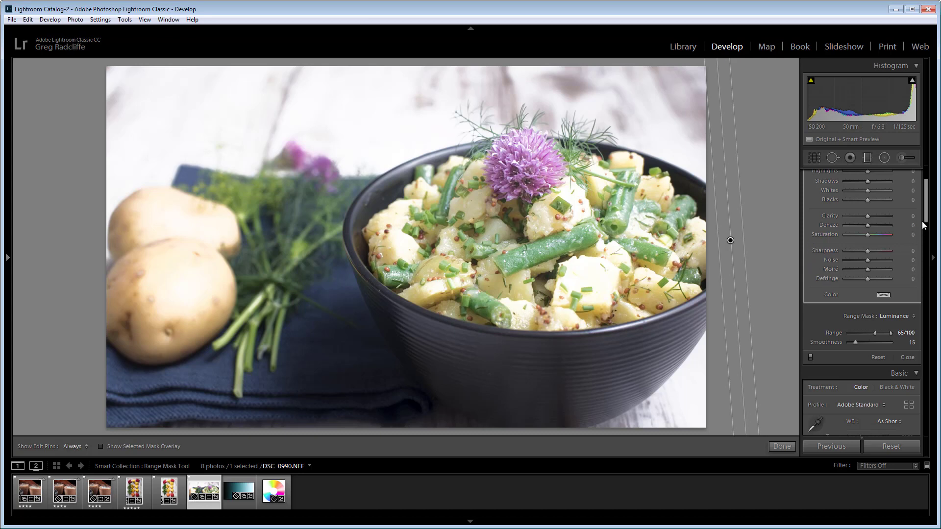
Reset the graduated filter's Exposure to 0.00 and raise the luminance range mask's Smoothness.
{"action": "scroll", "coordinate": [927, 208], "scroll_direction": "up", "scroll_amount": 3}
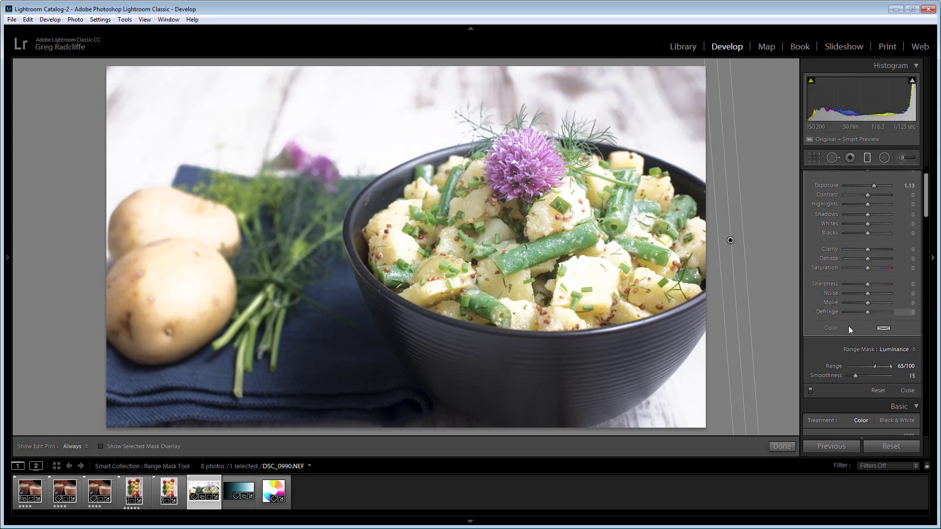
{"action": "left_click_drag", "start_coordinate": [874, 186], "coordinate": [866, 187]}
{"action": "double_click", "coordinate": [867, 186]}
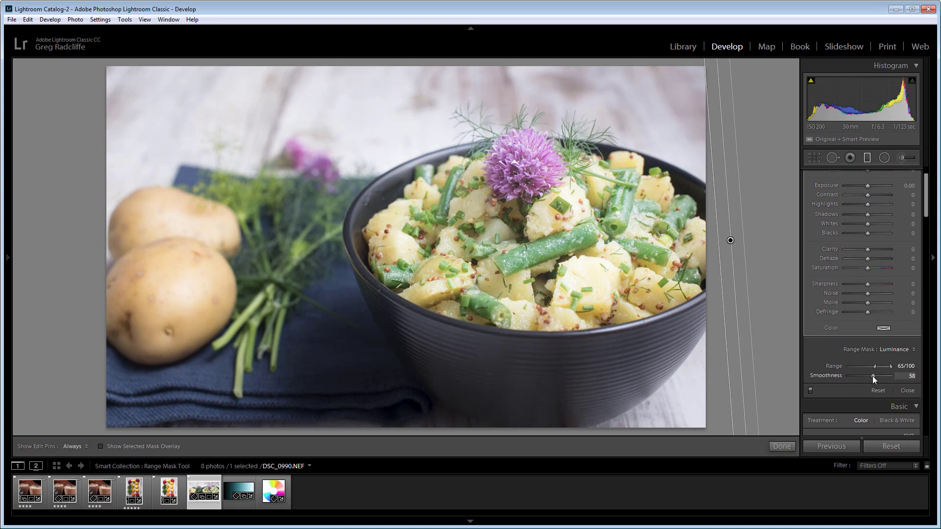
{"action": "left_click_drag", "start_coordinate": [878, 375], "coordinate": [880, 376]}
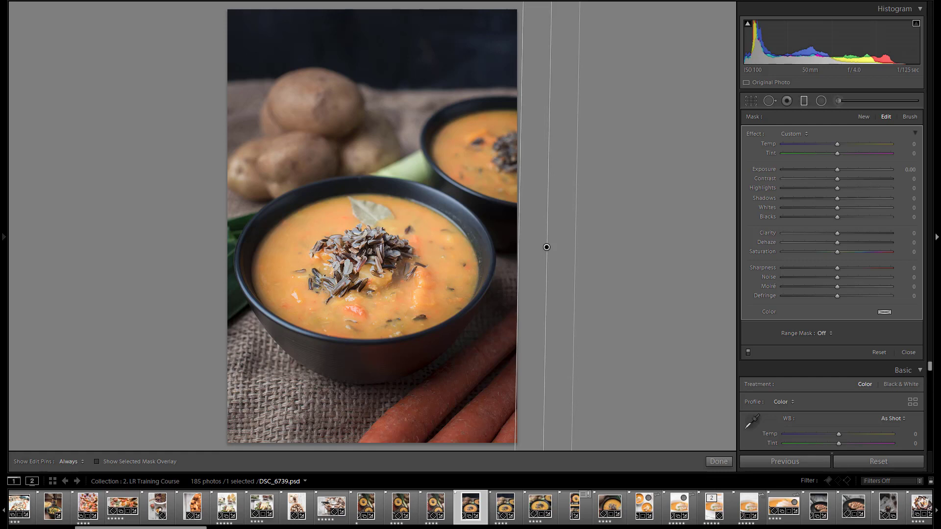
Open the range mask type choices for the graduated filter on the soup photo.
{"action": "left_click", "coordinate": [830, 334]}
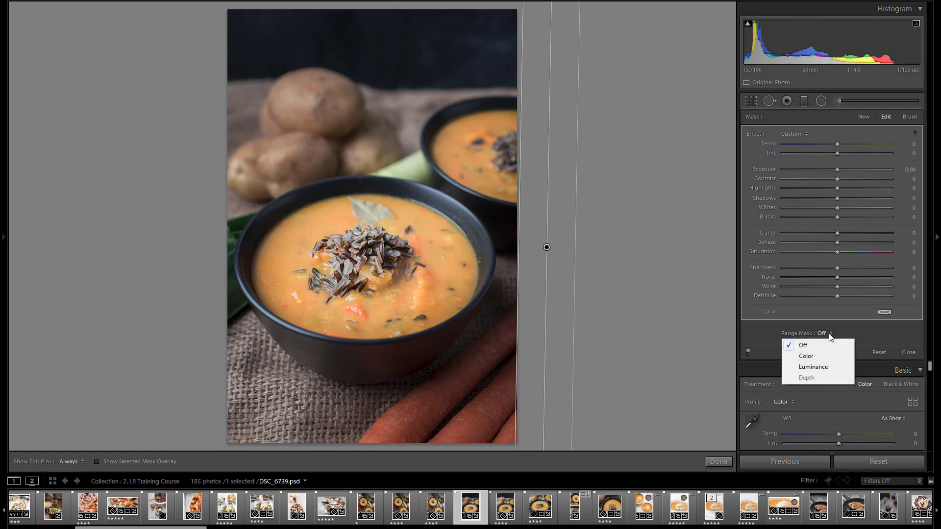